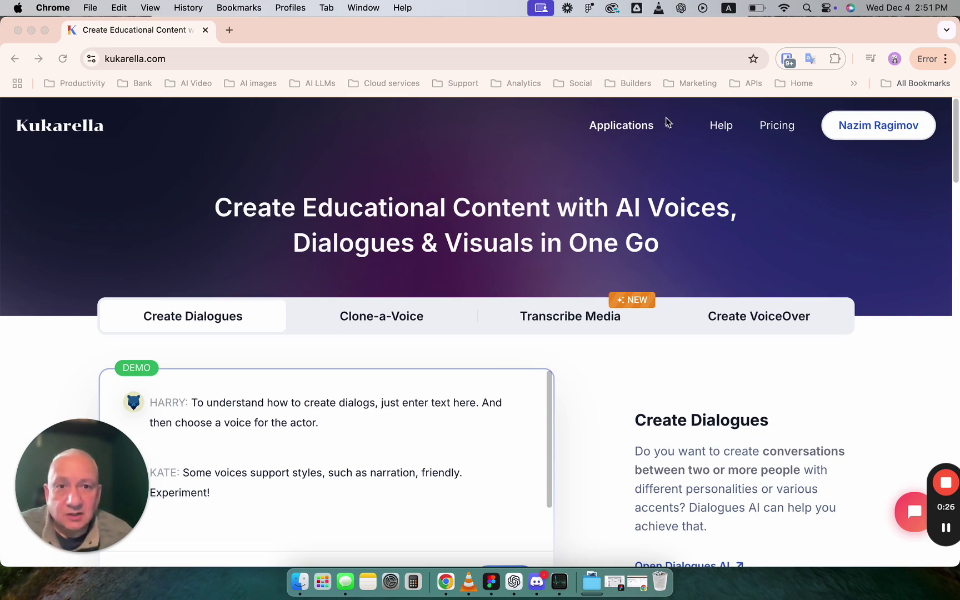
- Go to Dialogues AI, create an empty Untitled Project, and return to the projects page
click(638, 129)
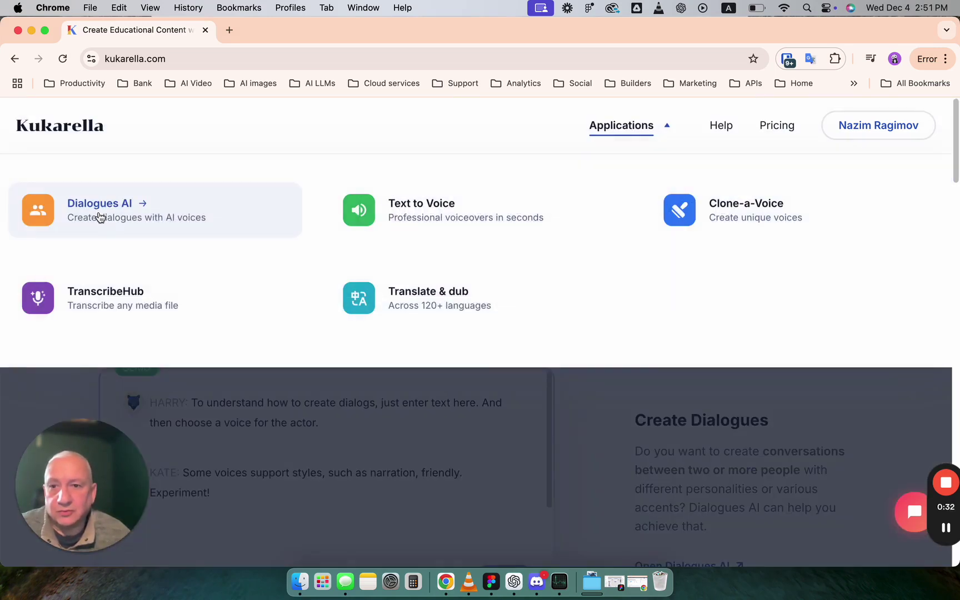
click(99, 217)
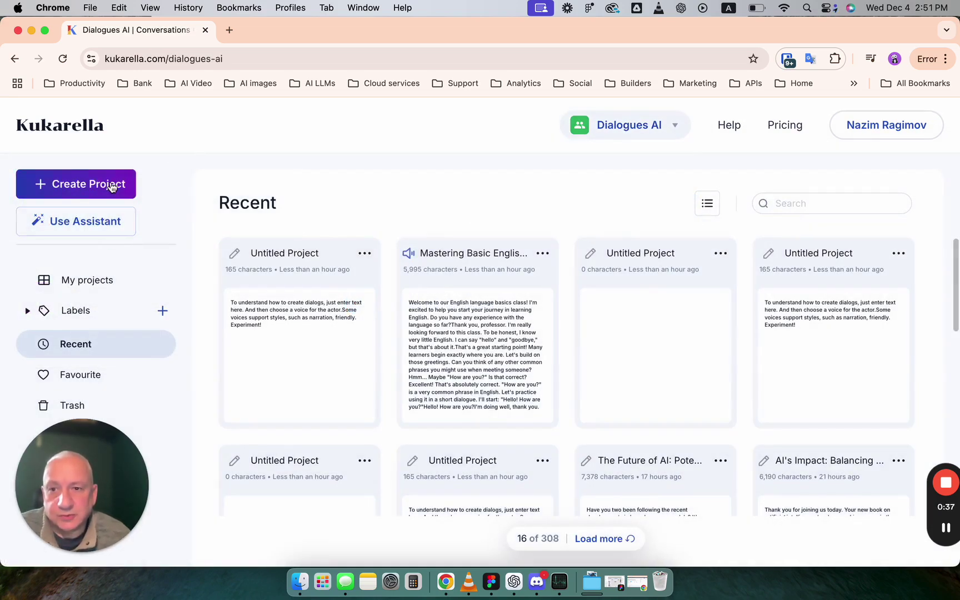
click(67, 185)
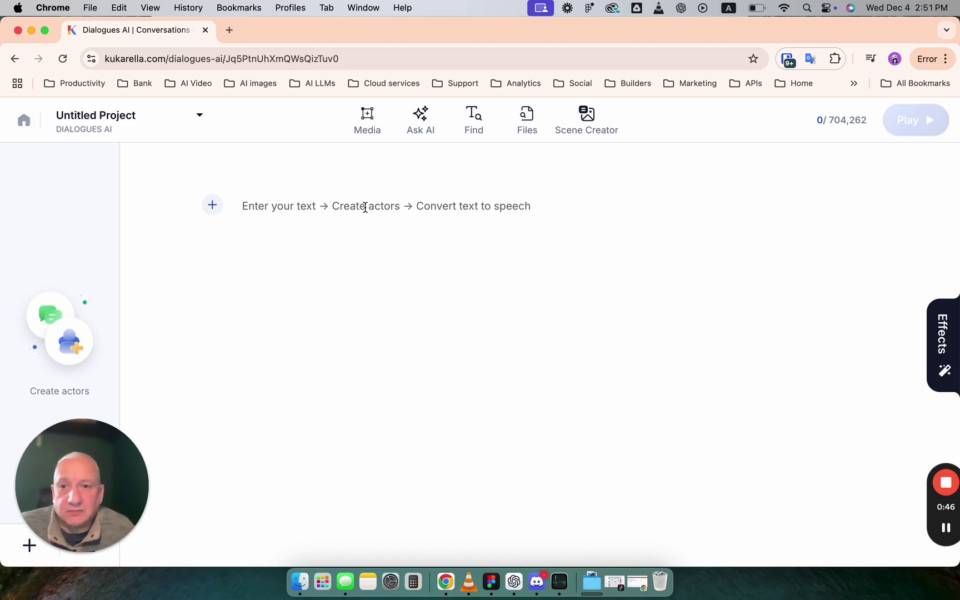
click(23, 120)
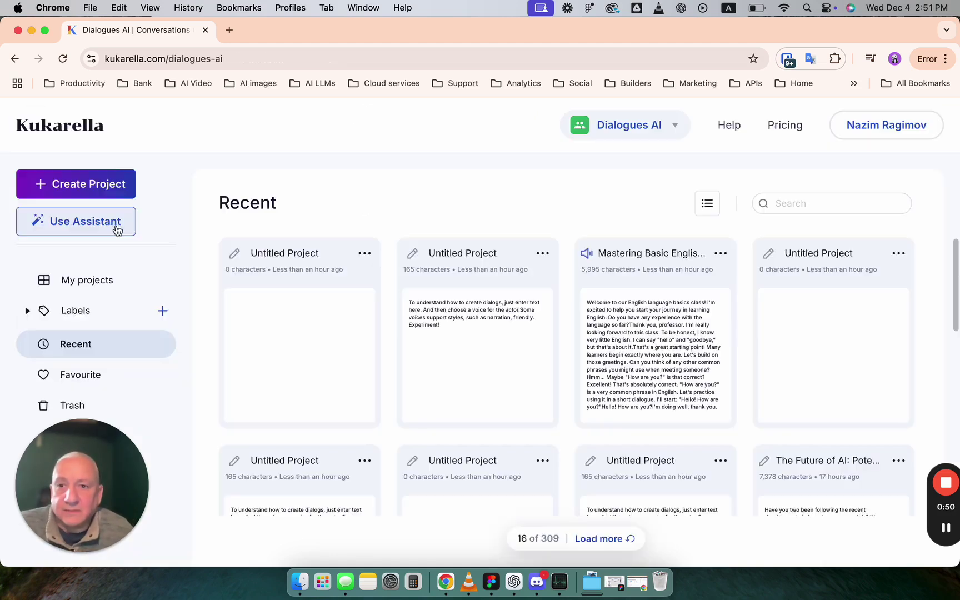
- Open the KukaGenie assistant and check the supported file formats for uploads
click(80, 230)
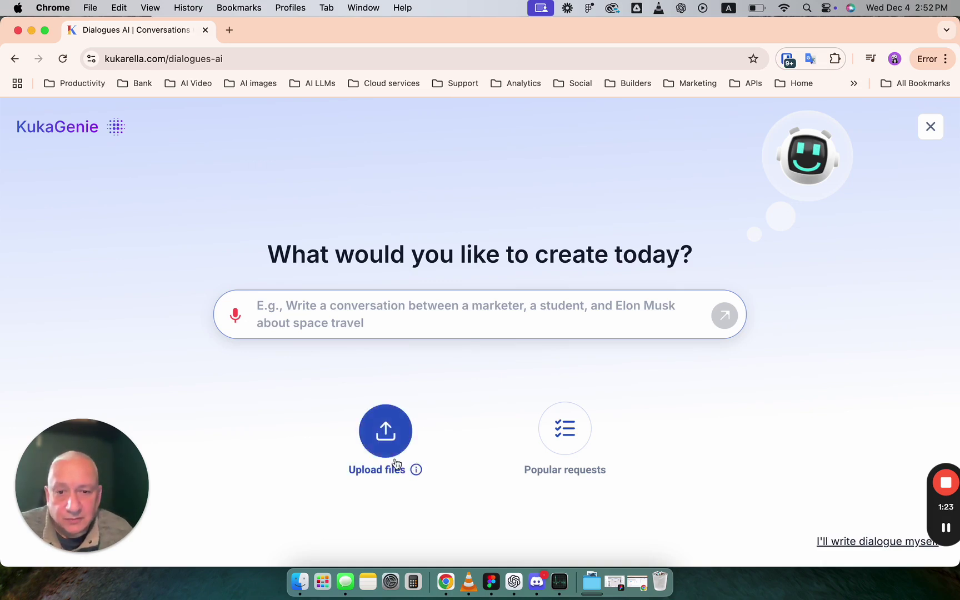
mouse_move(387, 444)
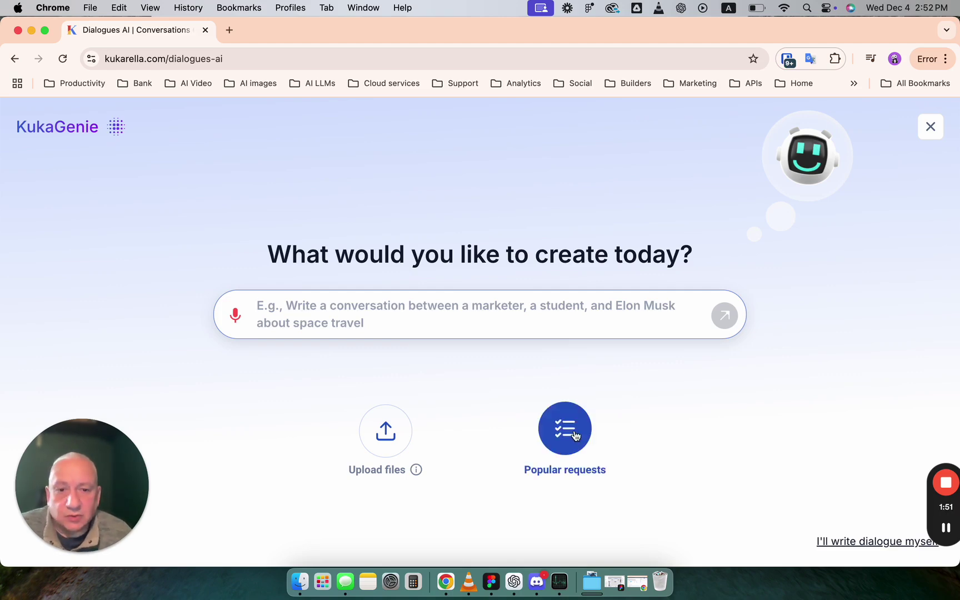
- Show Popular requests and browse the For Businesses, Content Creators and General examples
click(577, 433)
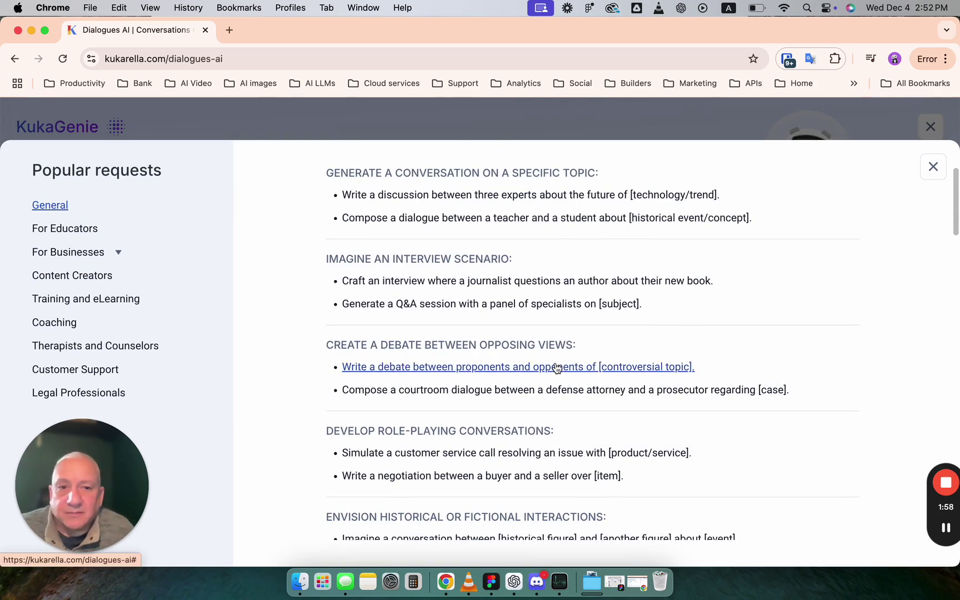
scroll(675, 407, down, 10)
scroll(675, 408, up, 1)
scroll(674, 408, up, 10)
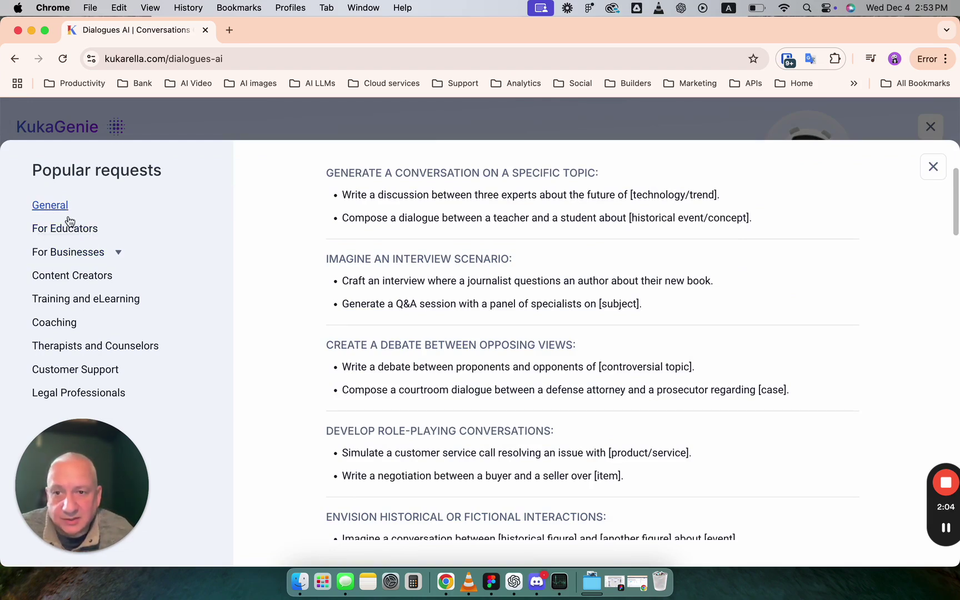
click(100, 255)
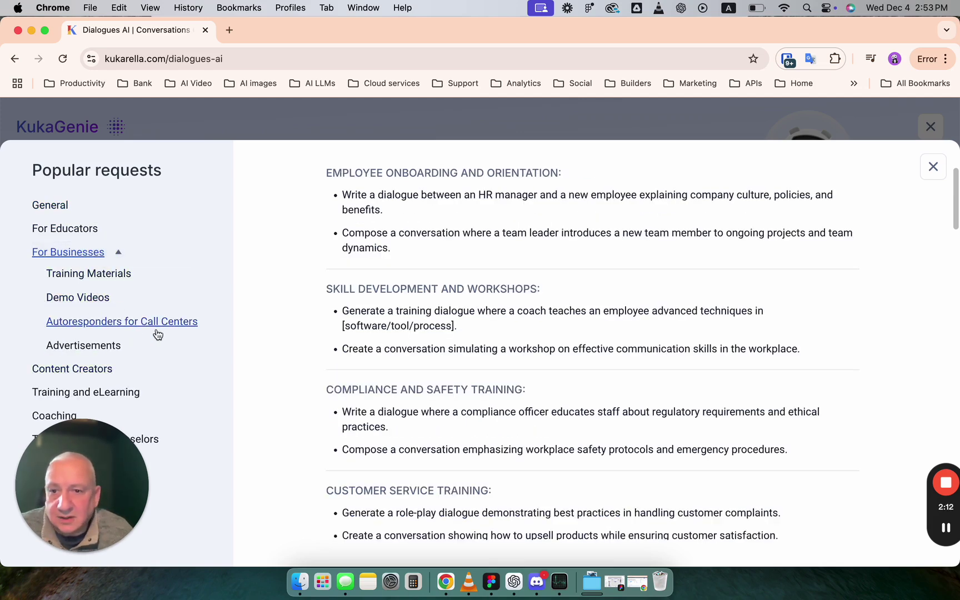
click(97, 372)
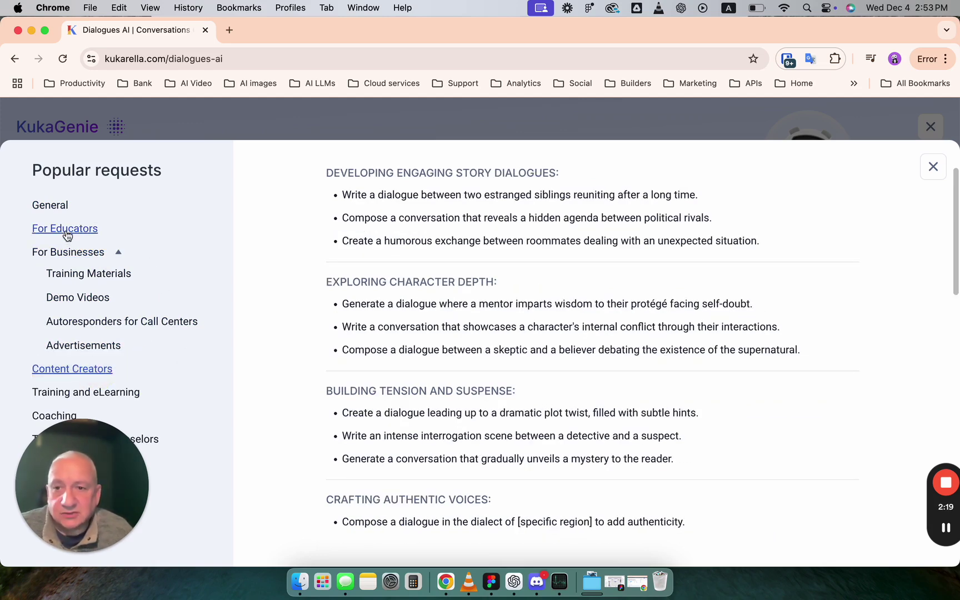
click(63, 208)
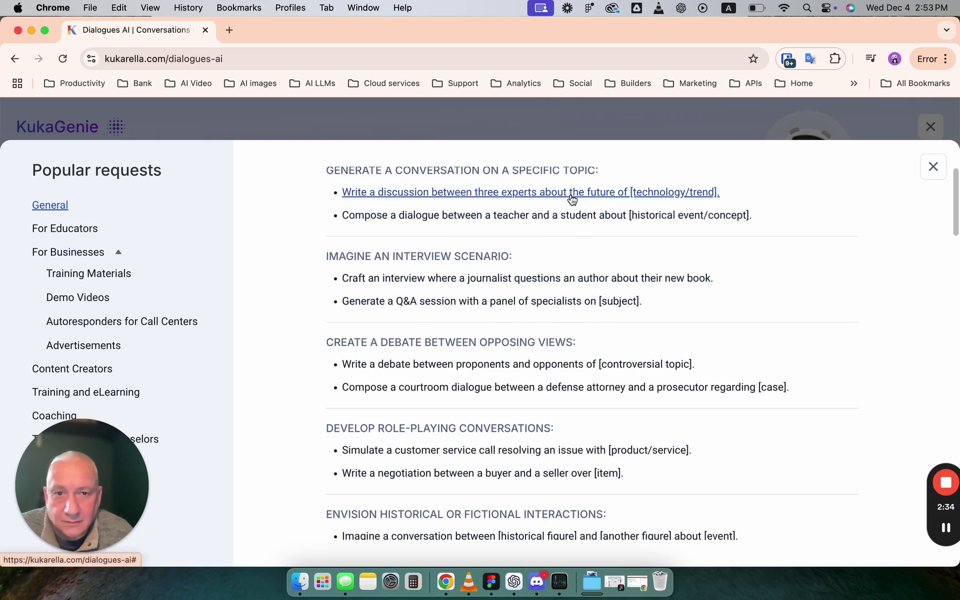
- Use the three-experts discussion prompt with 'online education' as the topic and generate it
click(602, 194)
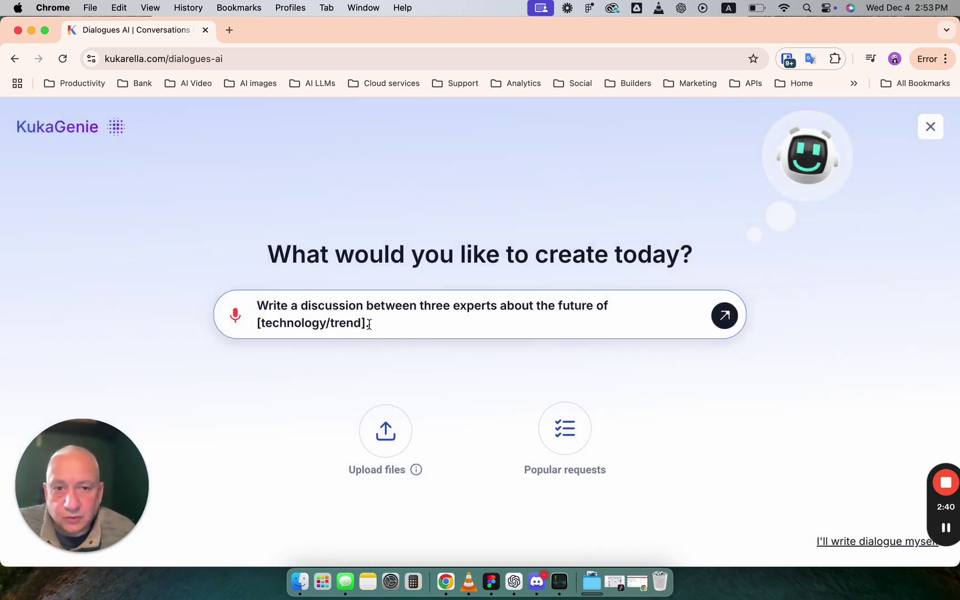
drag(370, 326, 255, 326)
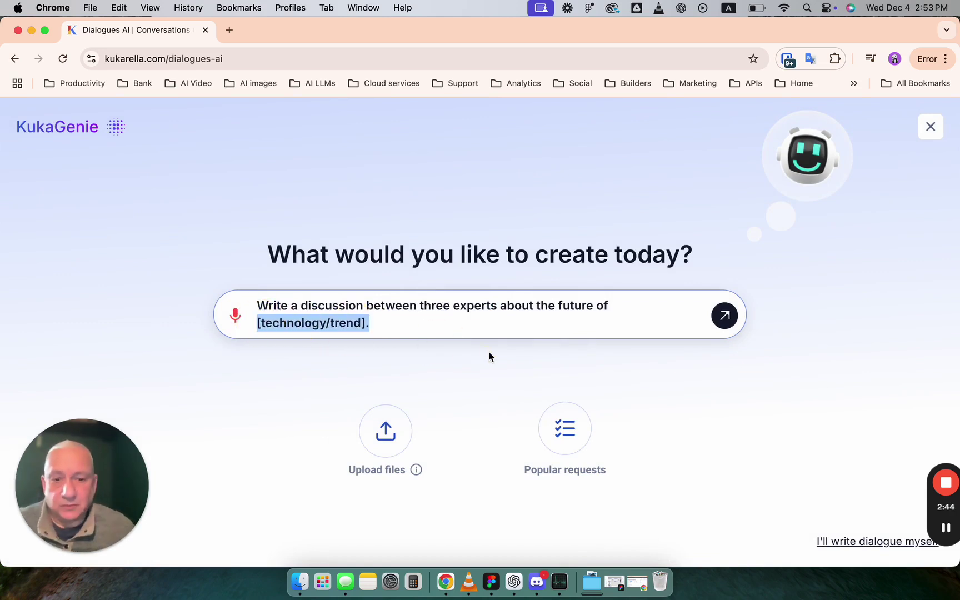
text(o)
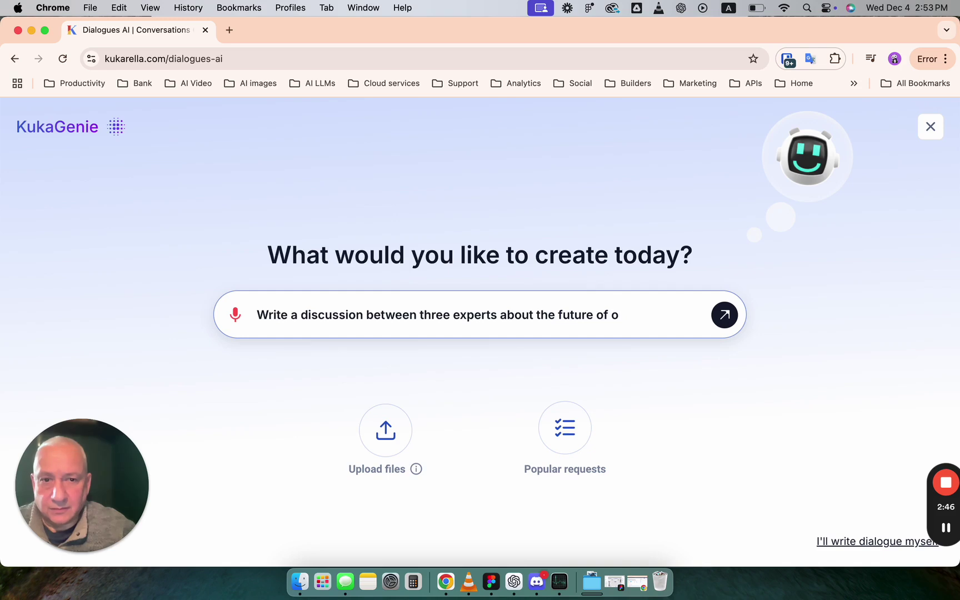
text(nline )
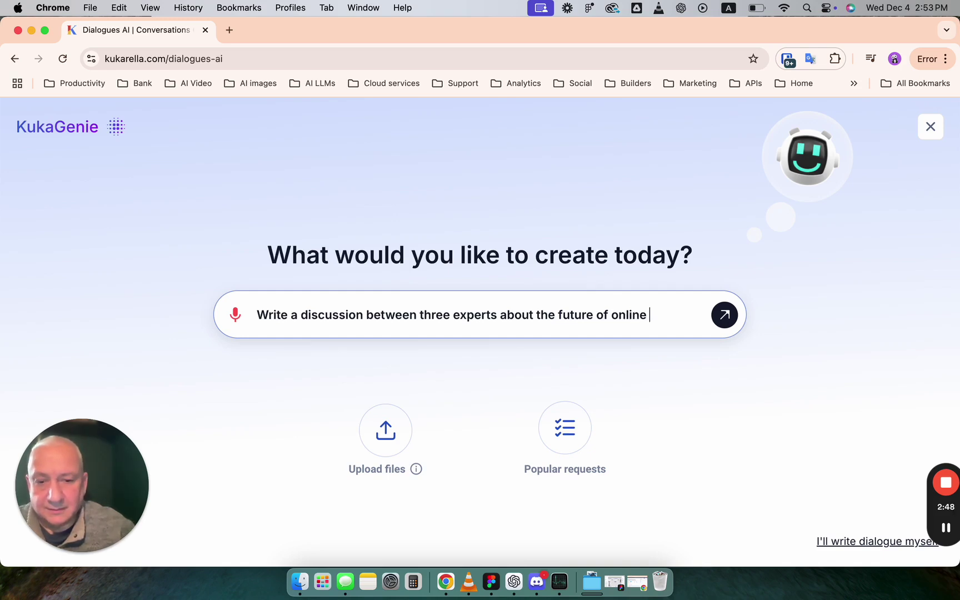
text(education)
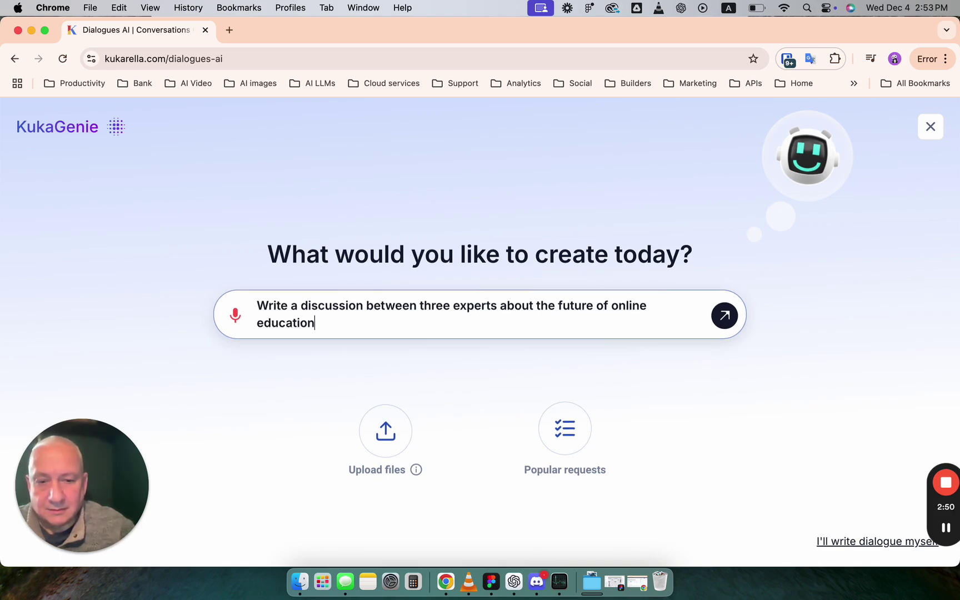
click(722, 317)
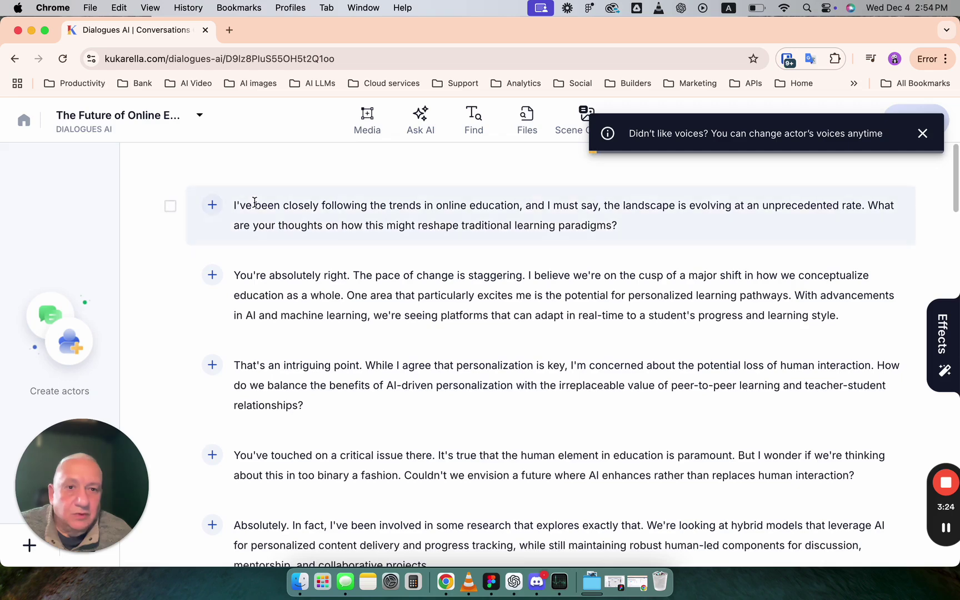
- Dismiss the voices tip, review the script, and convert the whole dialogue to speech
click(923, 134)
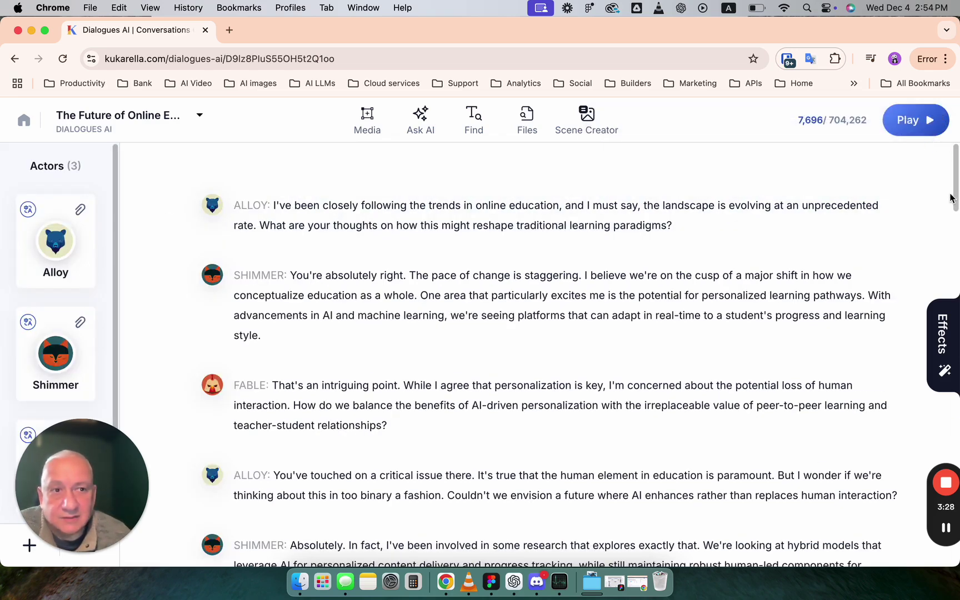
drag(956, 194, 368, 418)
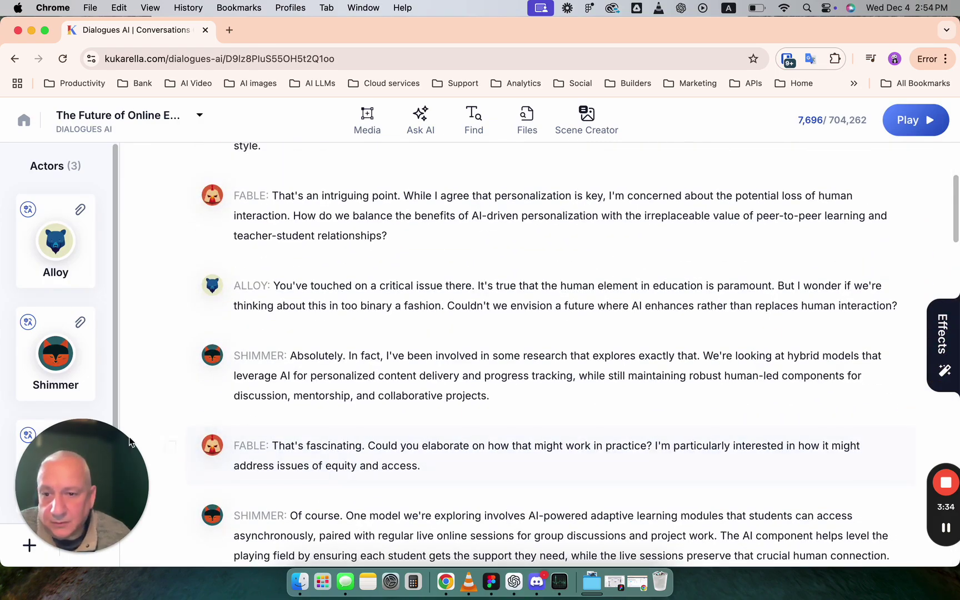
drag(83, 483, 878, 480)
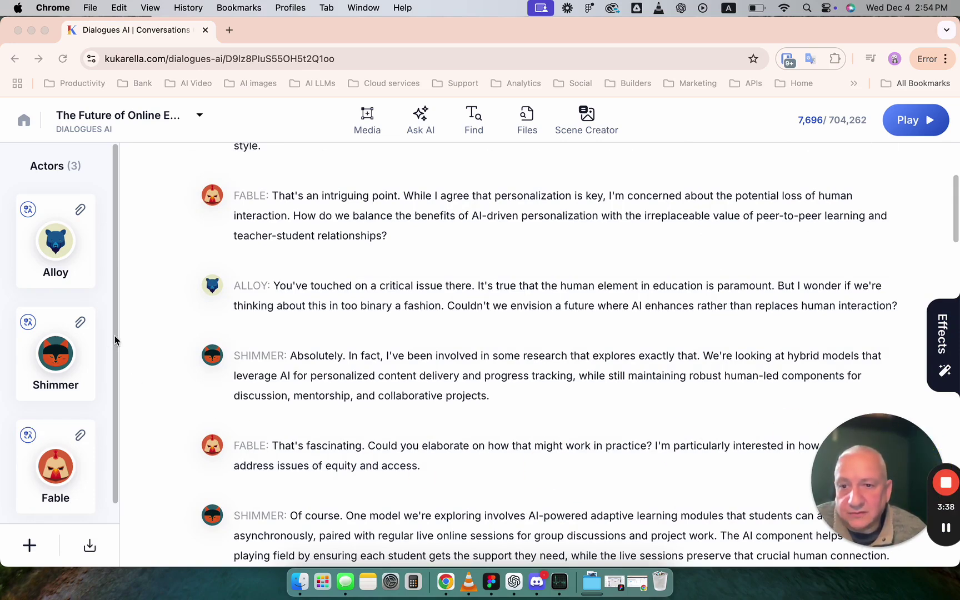
click(110, 392)
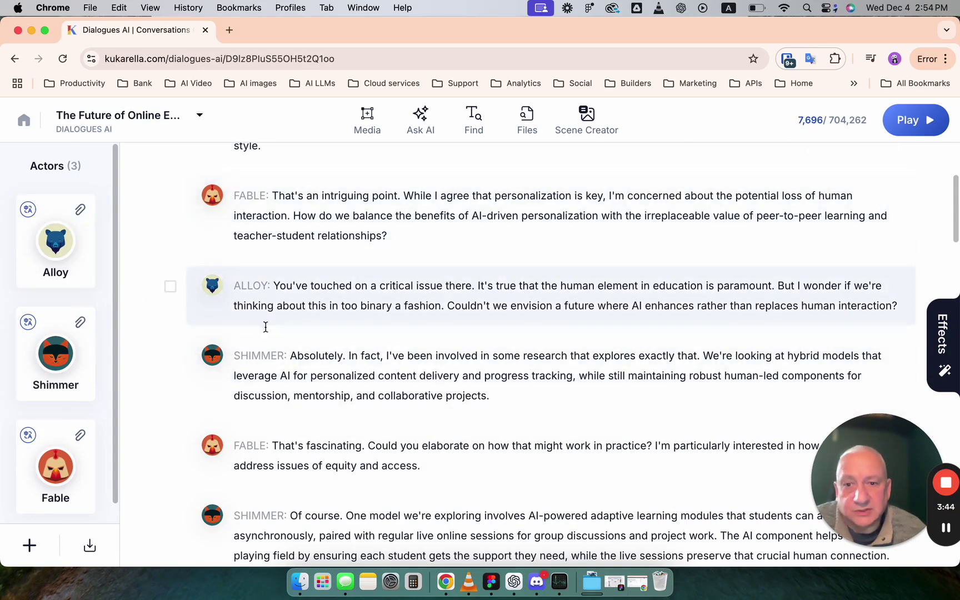
click(914, 120)
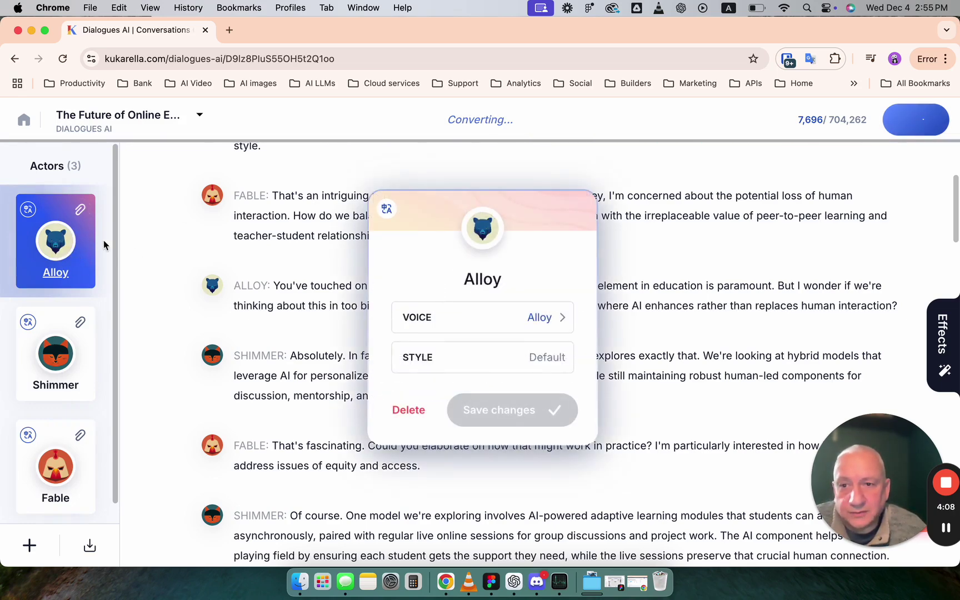
- Open Alloy's voice choices and scroll through the available voices
click(485, 316)
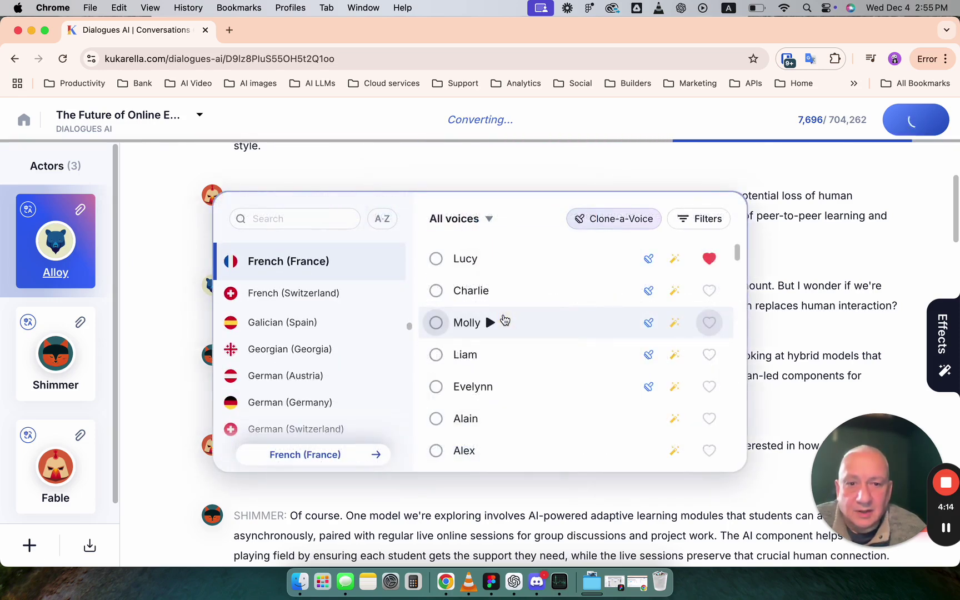
drag(738, 253, 709, 413)
scroll(363, 309, down, 10)
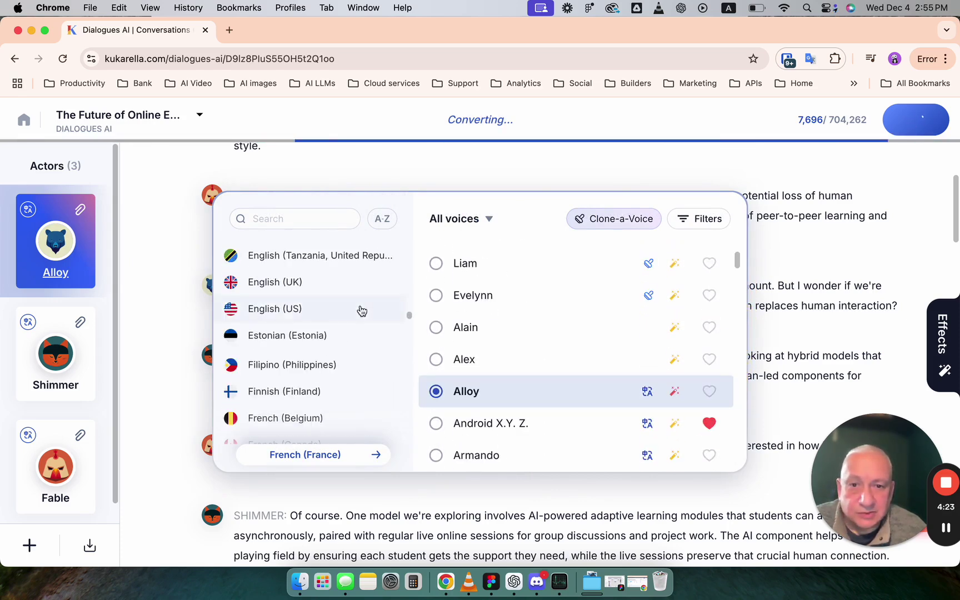
scroll(362, 310, up, 2)
scroll(362, 310, down, 7)
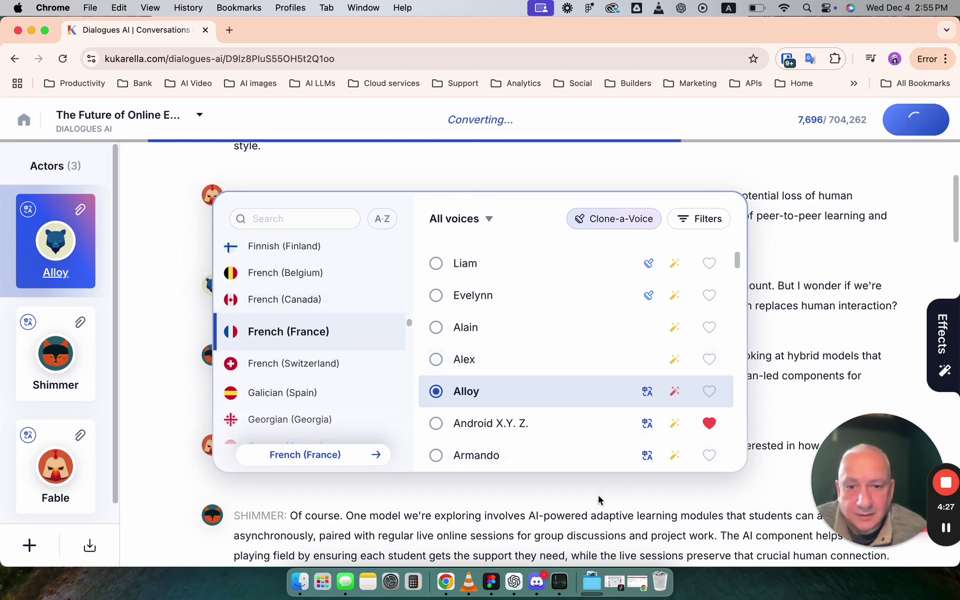
scroll(313, 315, up, 15)
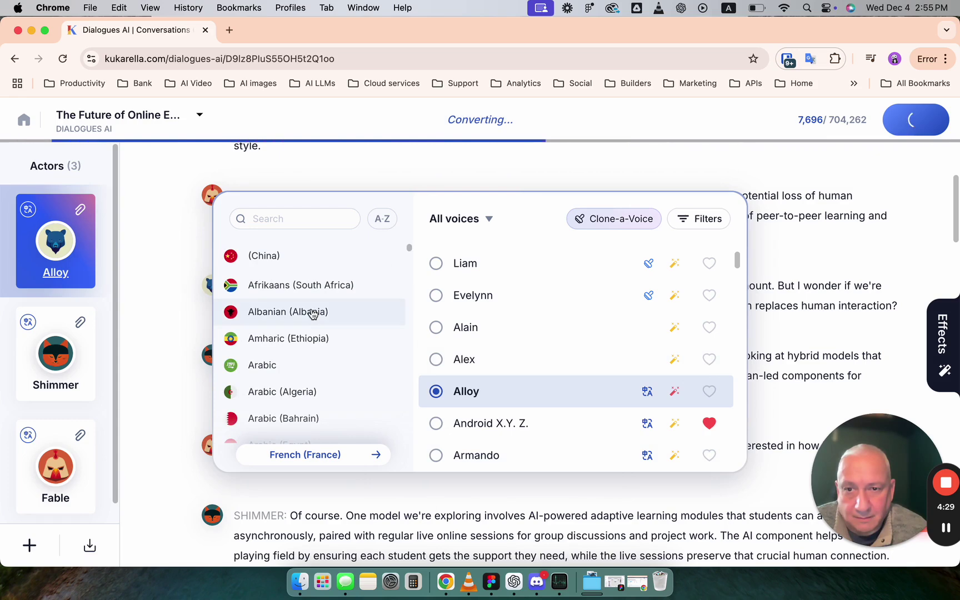
scroll(311, 351, down, 15)
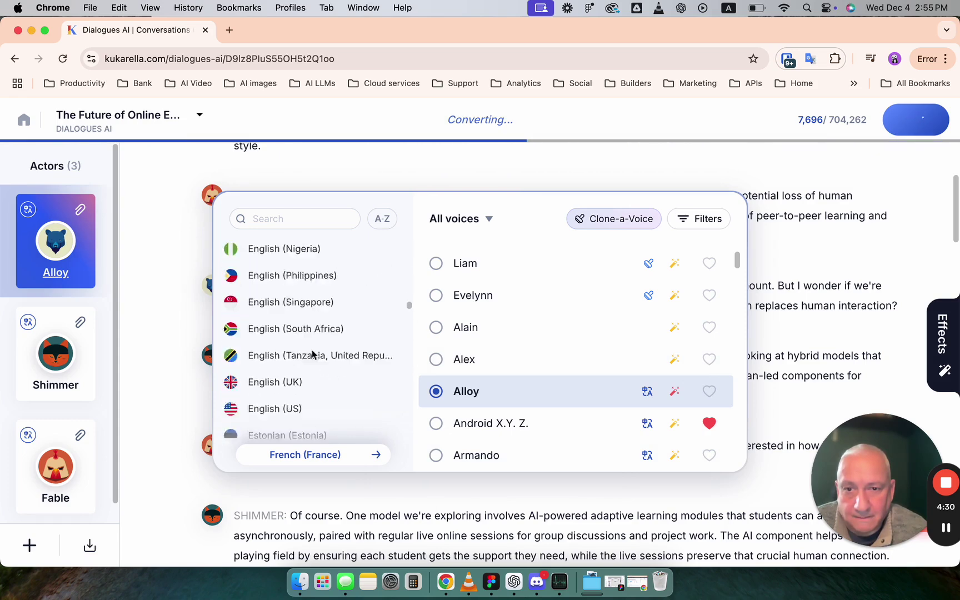
- Filter voices to English (US), then close the picker and Alloy's settings unchanged
click(384, 217)
click(313, 251)
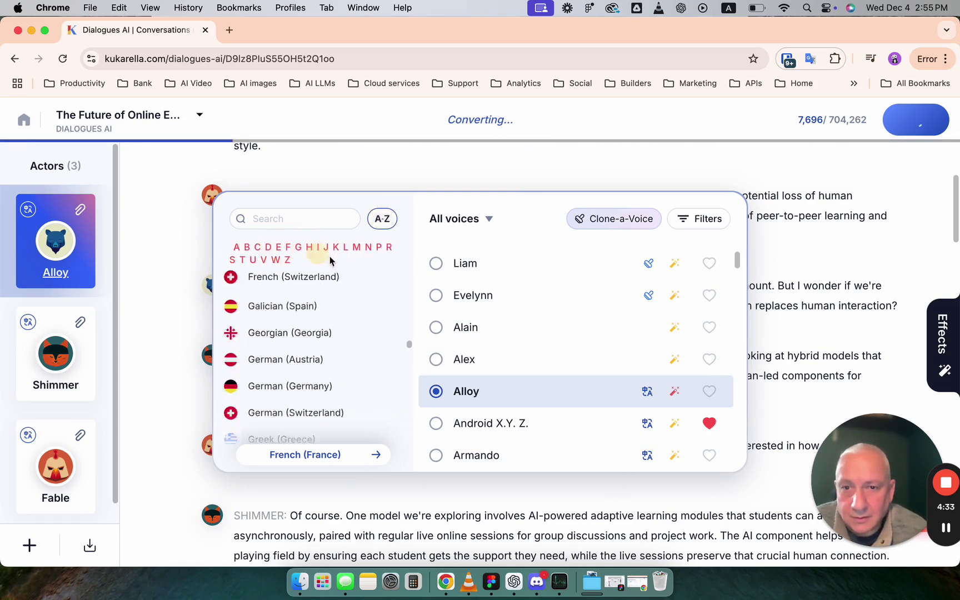
scroll(354, 343, up, 5)
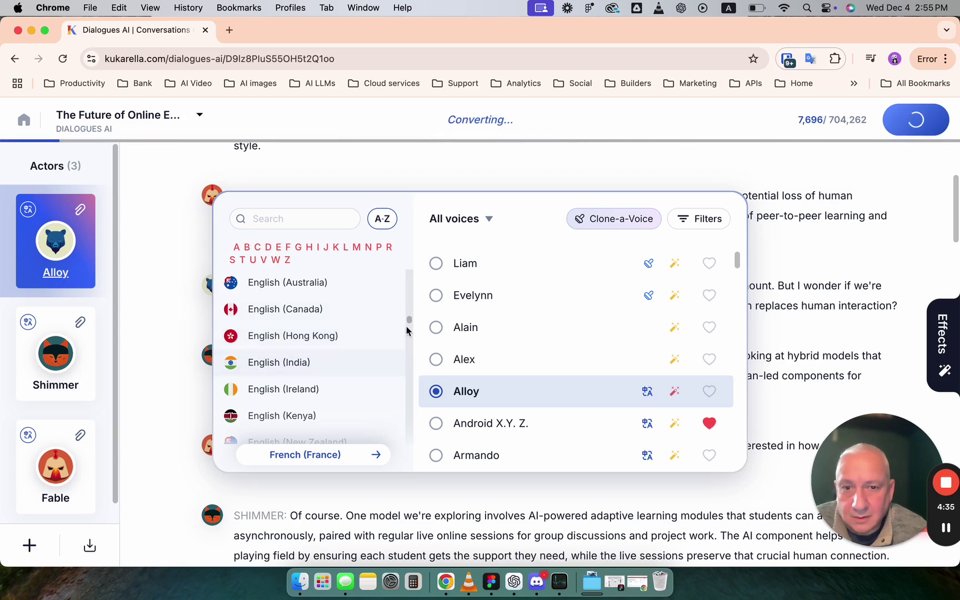
mouse_move(407, 322)
mouse_down()
mouse_move(409, 340)
mouse_move(409, 331)
mouse_up()
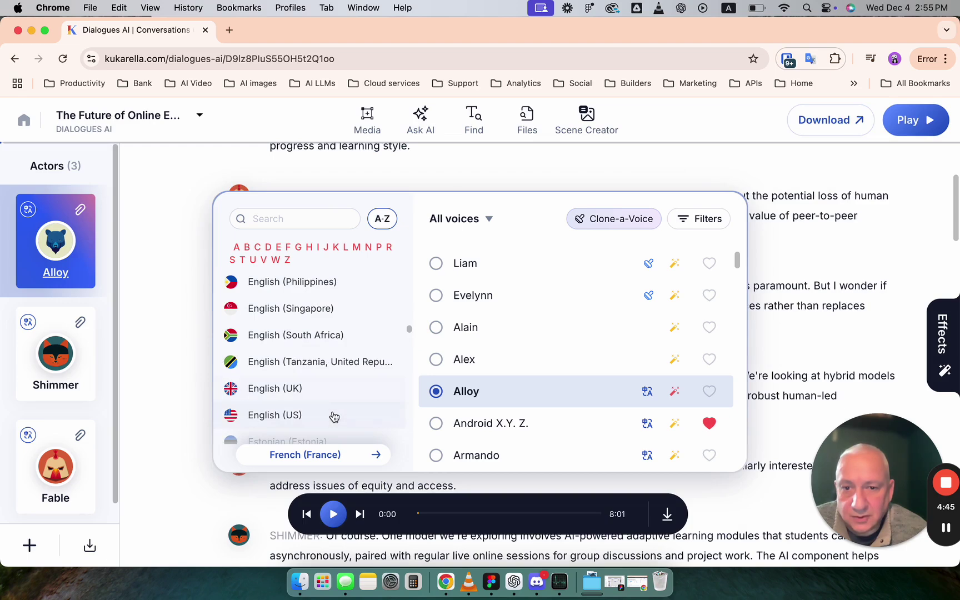
click(334, 416)
scroll(487, 345, up, 2)
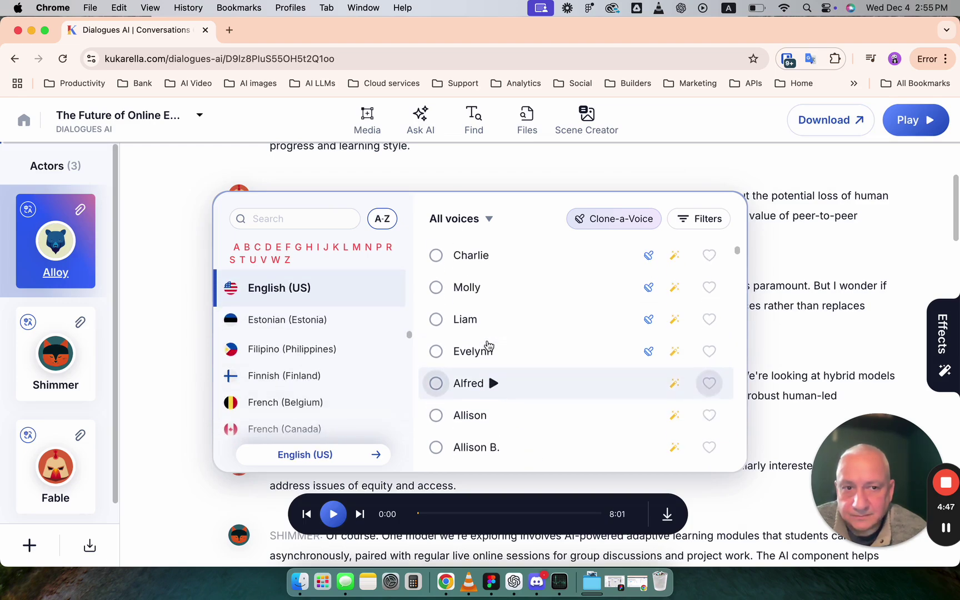
scroll(487, 346, up, 1)
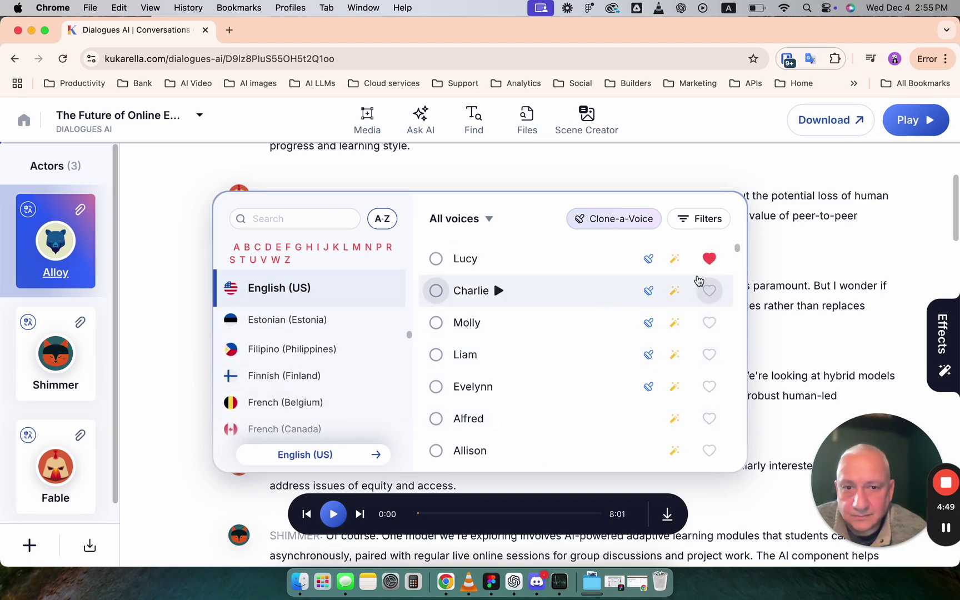
click(776, 243)
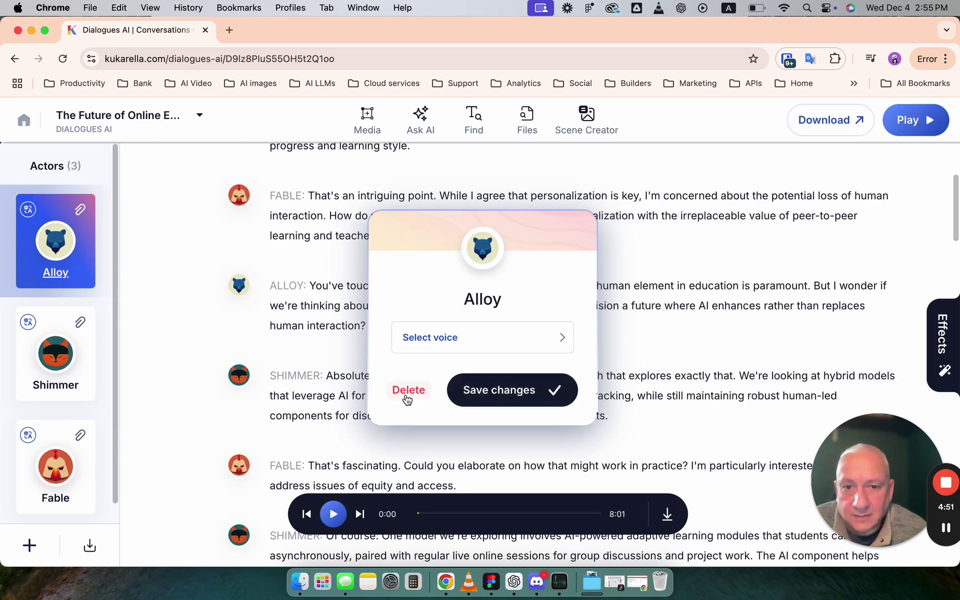
click(678, 333)
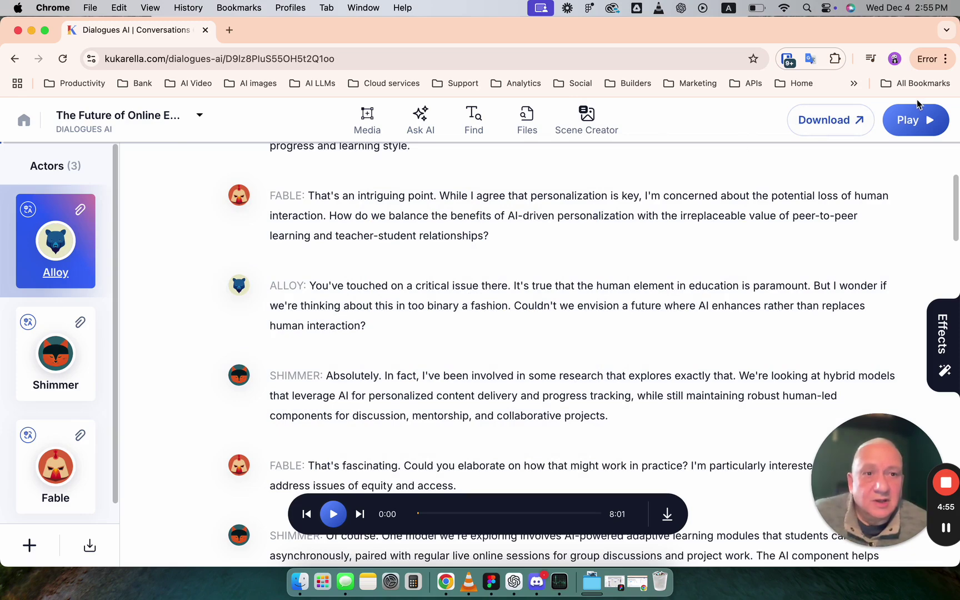
- Play the dialogue from the top, jump to Fable's first line, and pause at 0:39
click(927, 126)
click(905, 130)
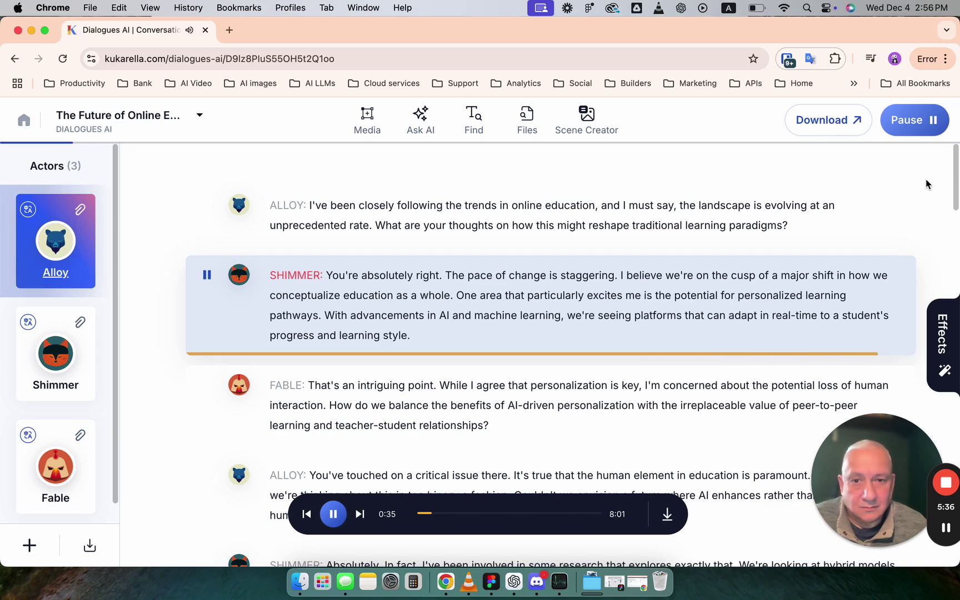
click(205, 383)
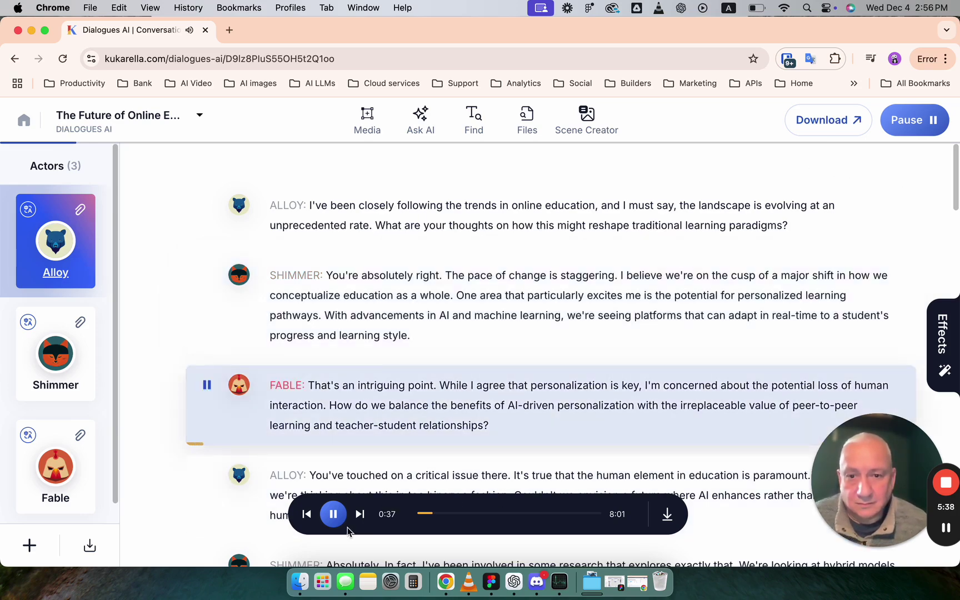
click(333, 515)
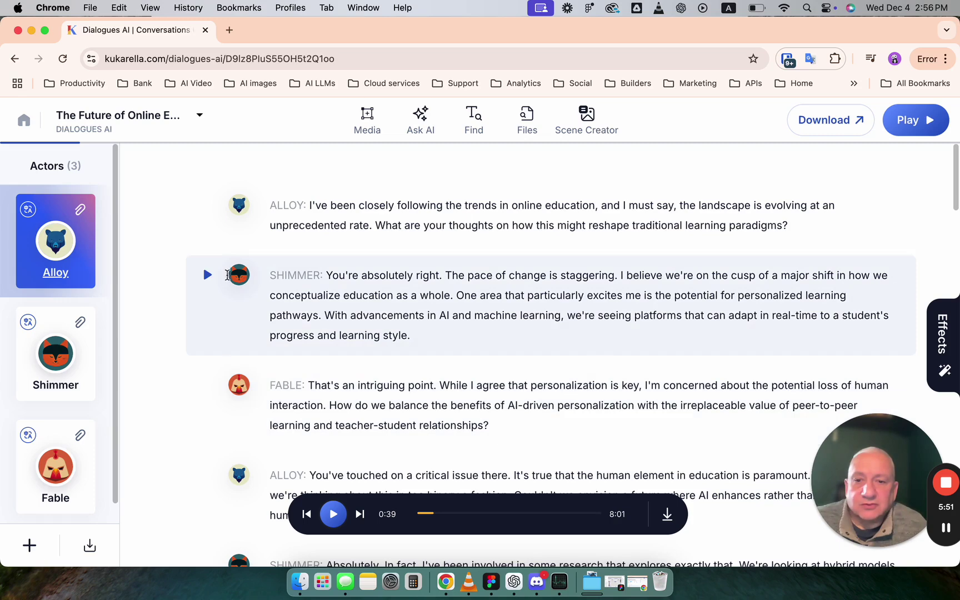
- Filter Shimmer's voices to Multilingual, preview Fable, Hyde and Jessica, and save Hyde
click(238, 275)
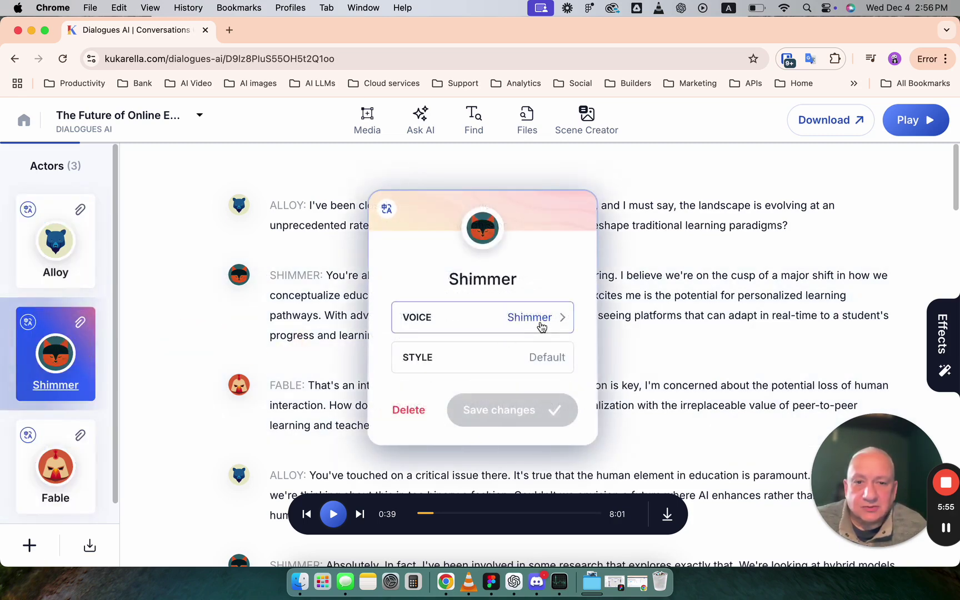
click(542, 326)
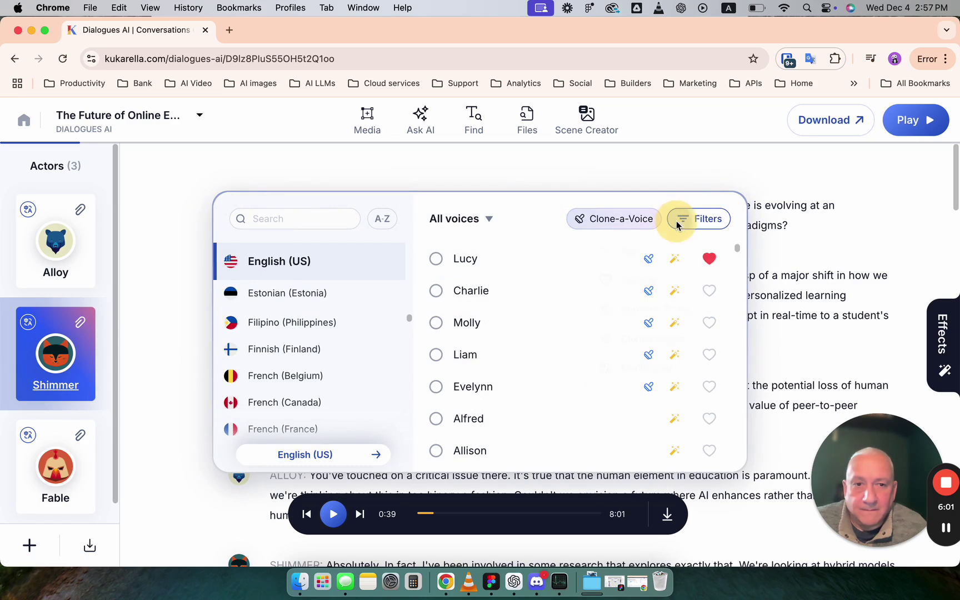
click(701, 219)
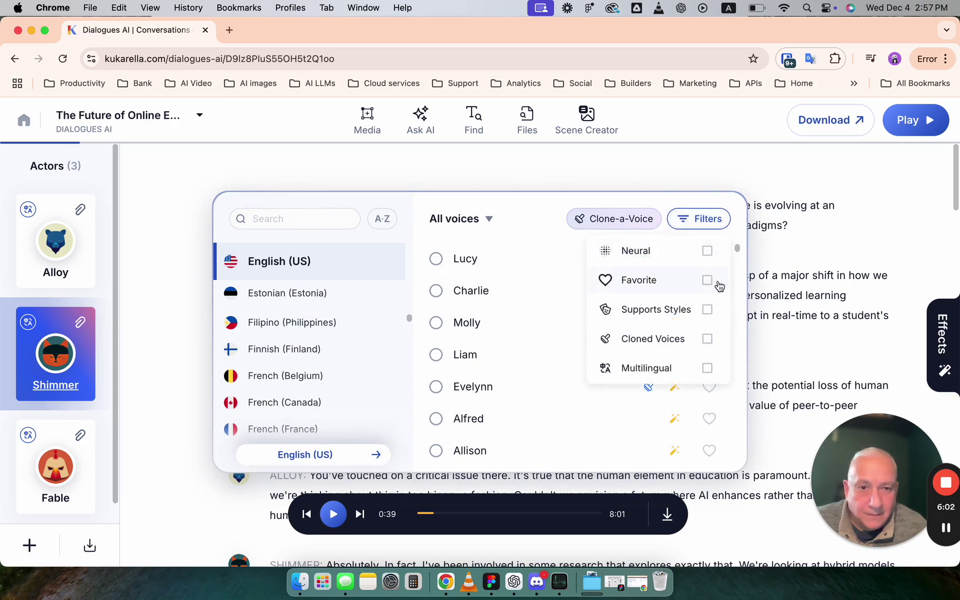
click(711, 374)
click(822, 210)
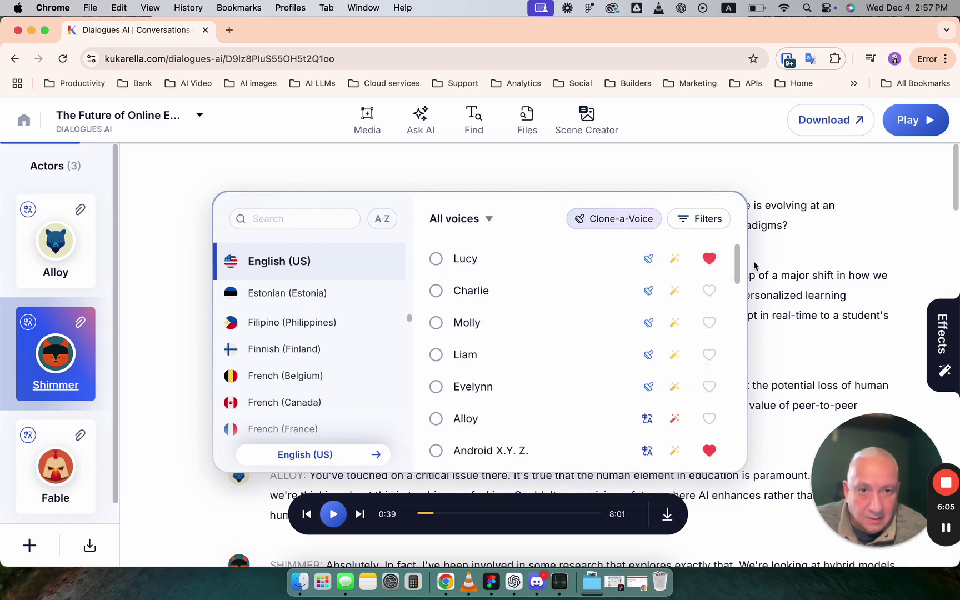
scroll(509, 395, down, 5)
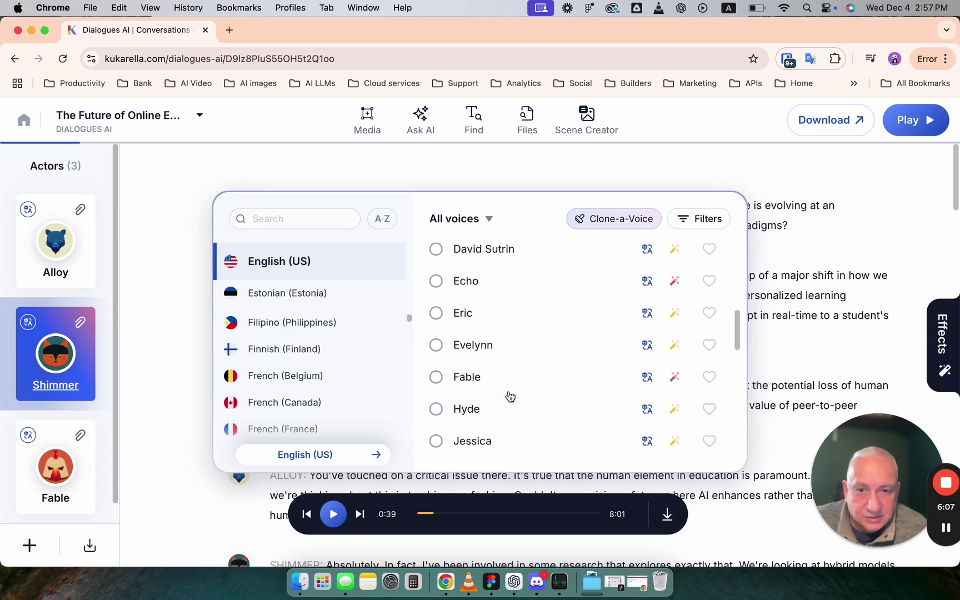
click(490, 377)
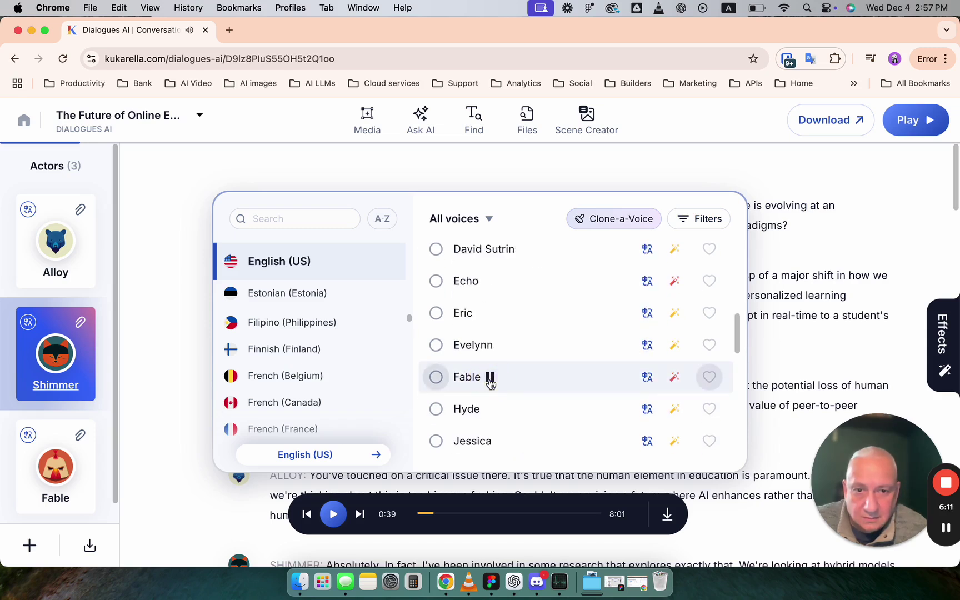
click(490, 410)
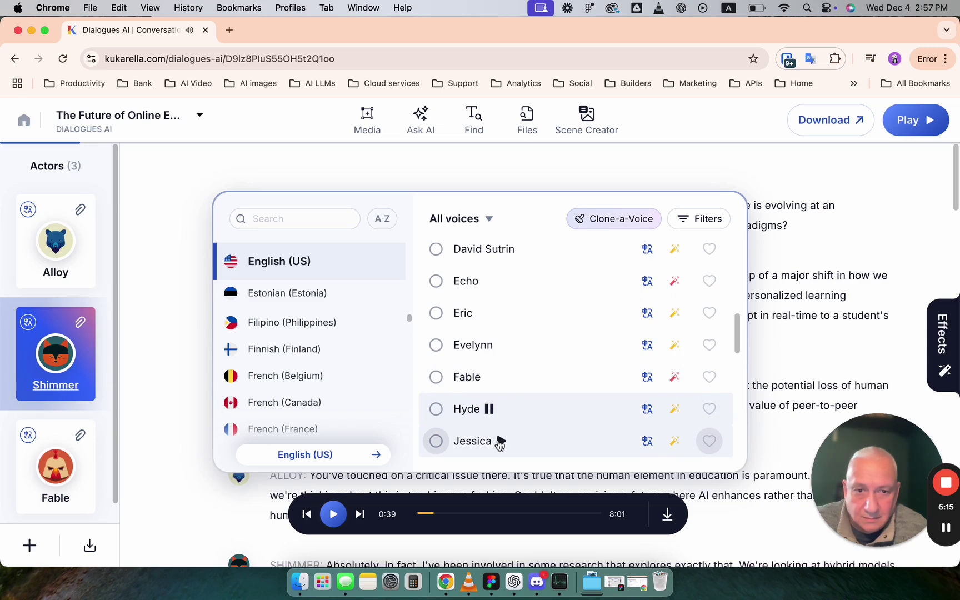
click(500, 442)
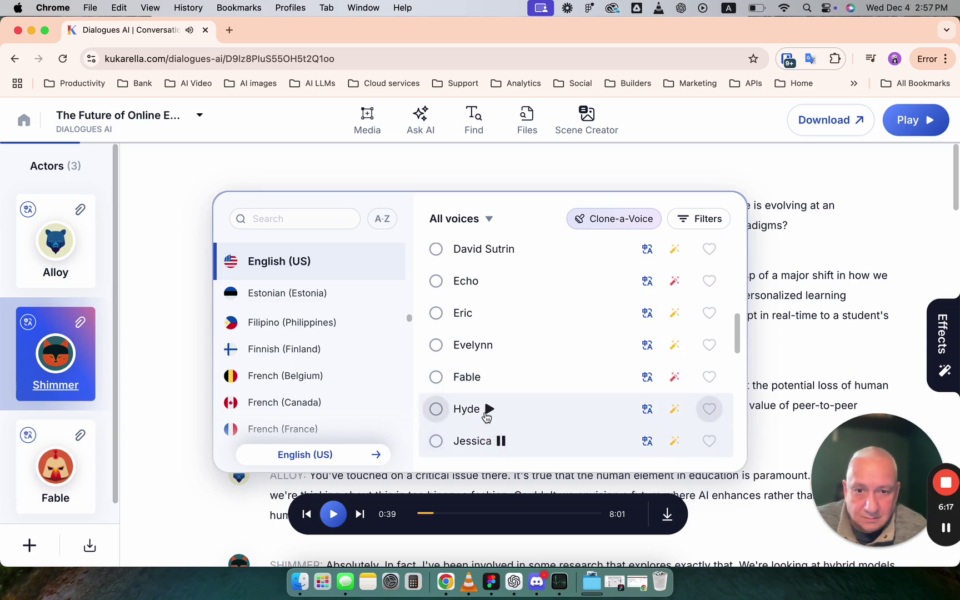
click(436, 409)
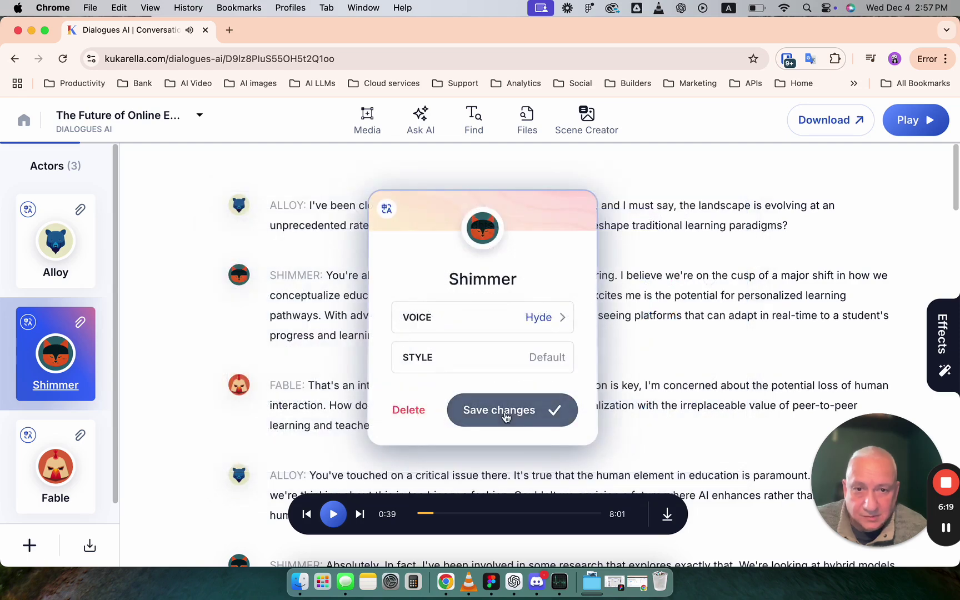
click(505, 416)
- Filter Fable's voices to Multilingual, preview David Sutrin, and save it as Fable's voice
click(76, 479)
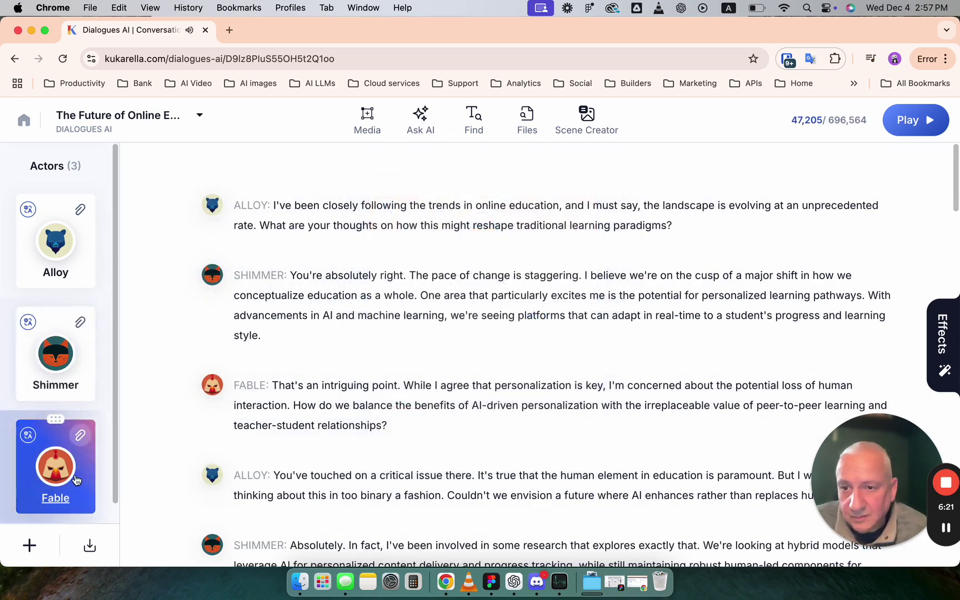
click(68, 454)
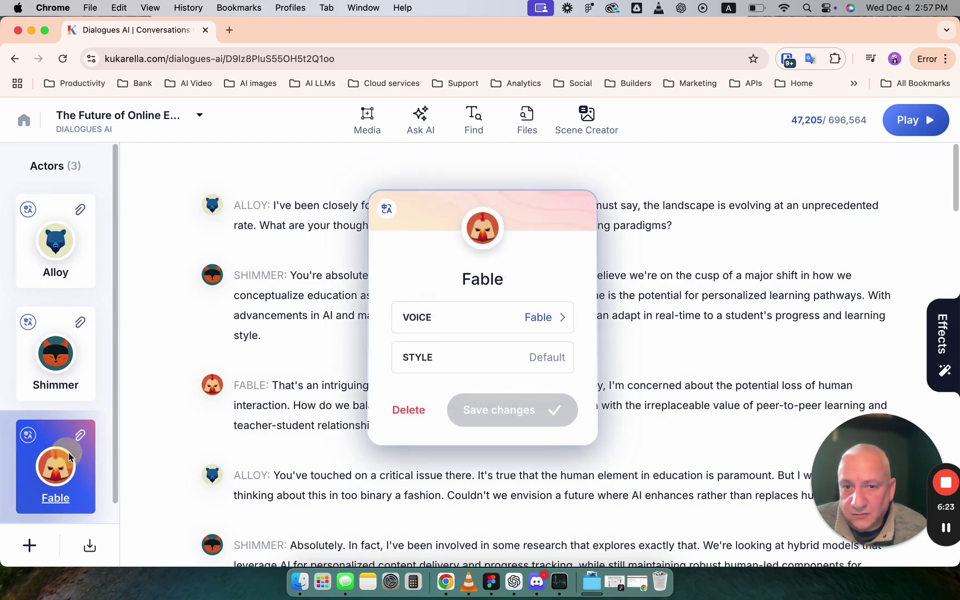
click(547, 322)
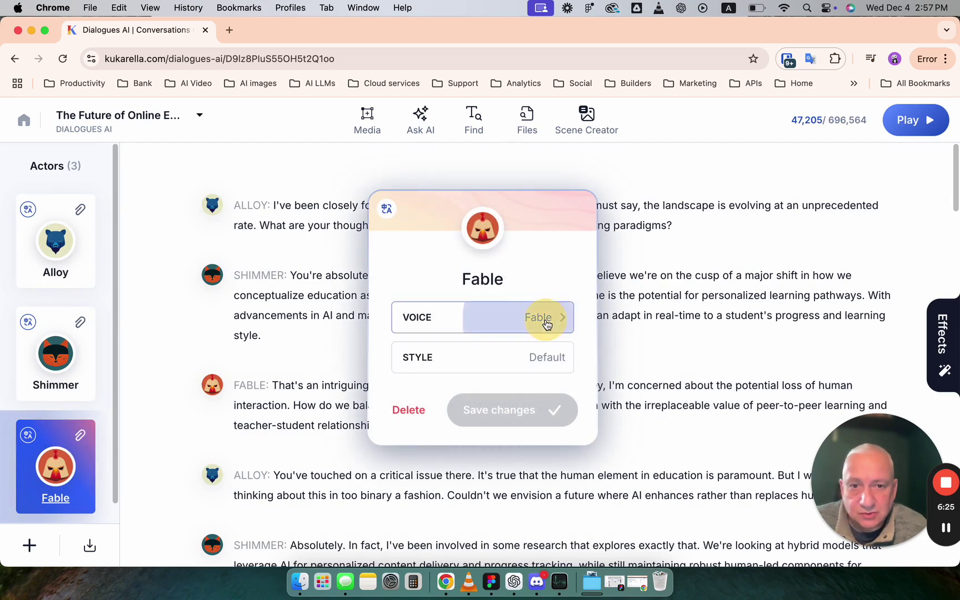
click(701, 221)
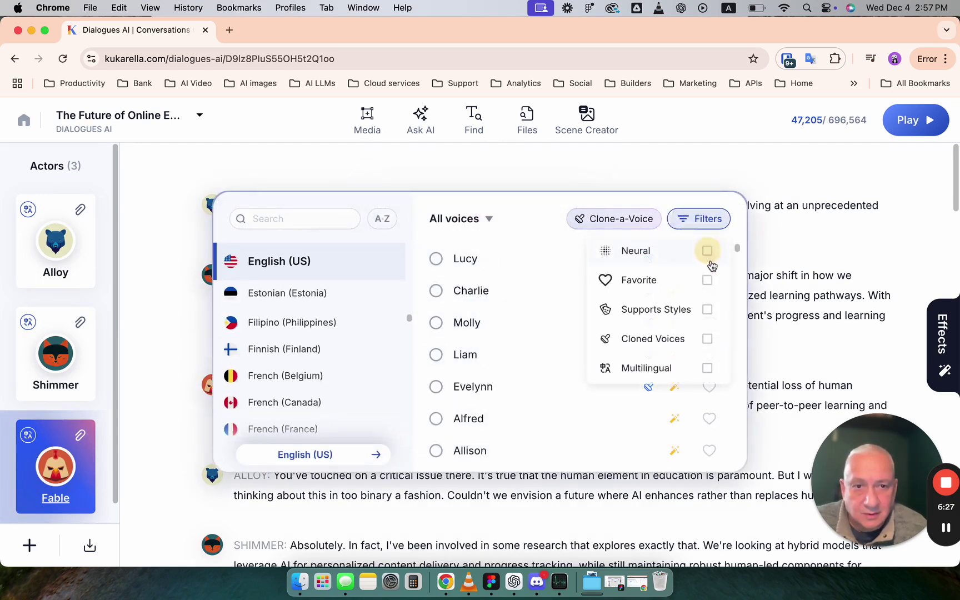
click(707, 368)
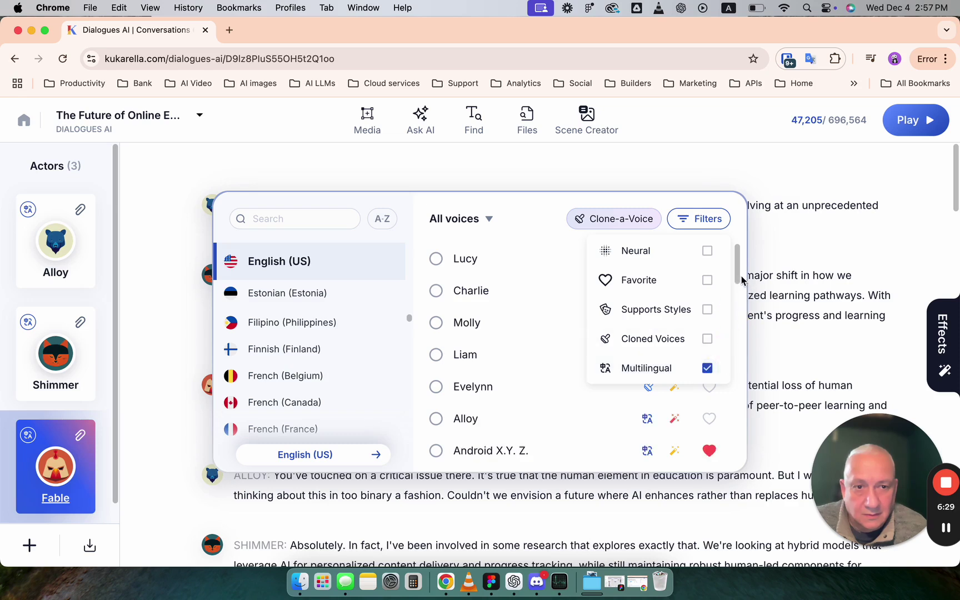
drag(741, 276, 743, 324)
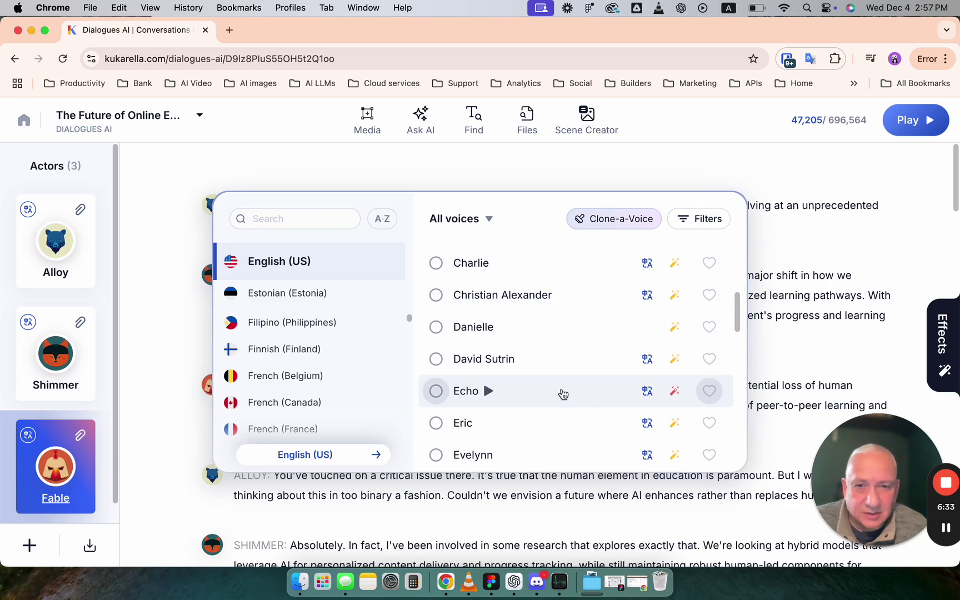
click(524, 359)
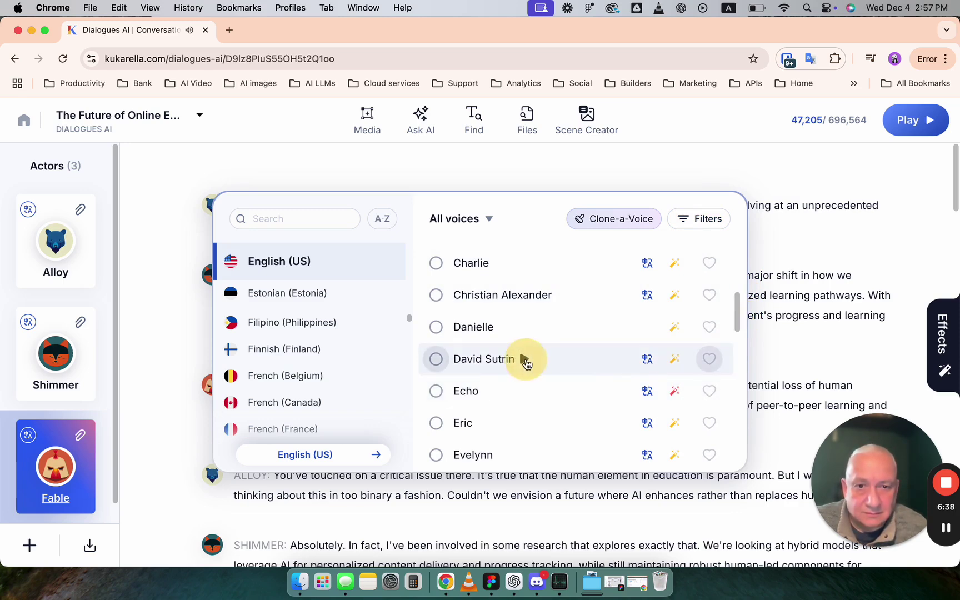
click(437, 359)
click(516, 405)
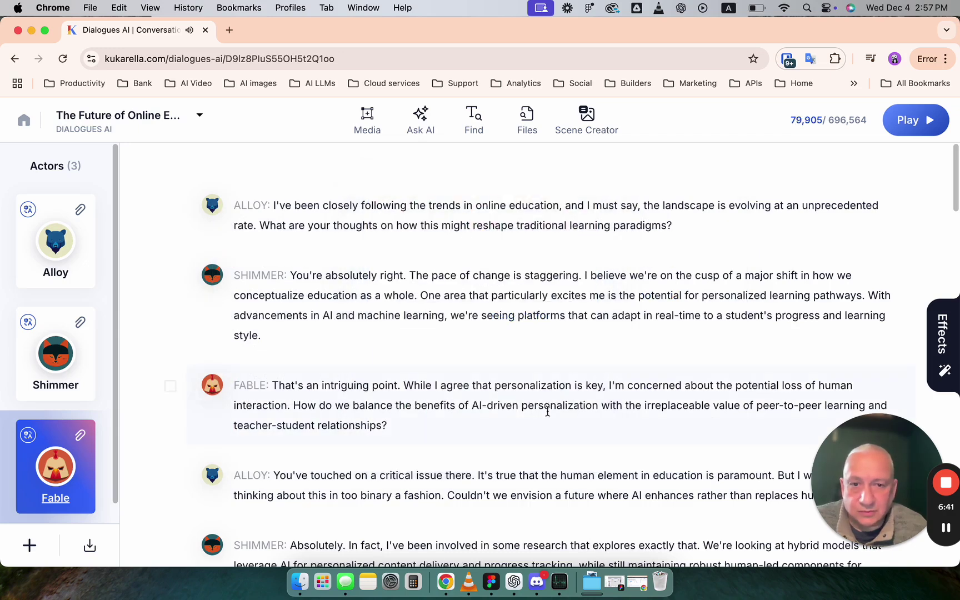
click(914, 130)
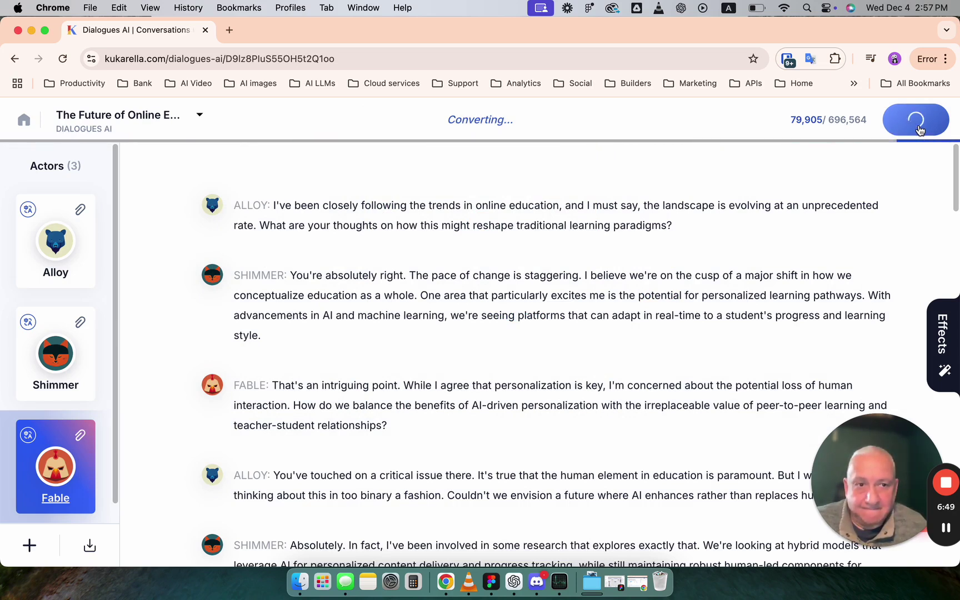
click(946, 529)
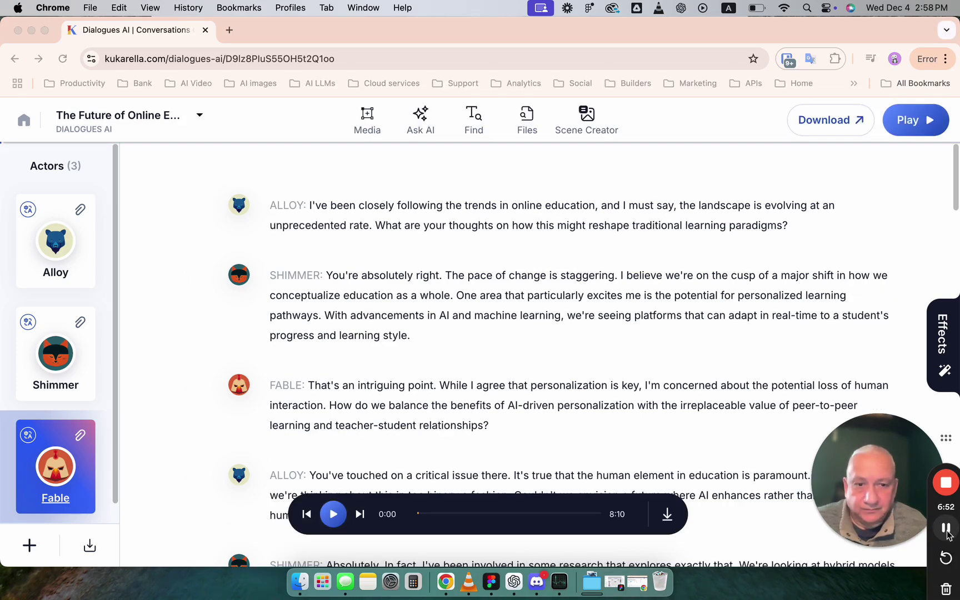
click(946, 529)
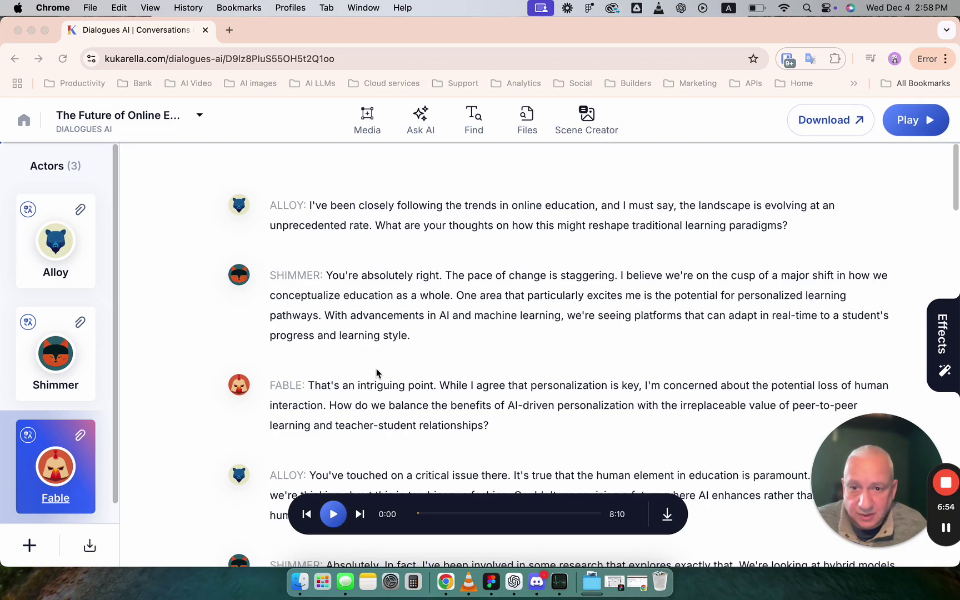
scroll(379, 372, down, 12)
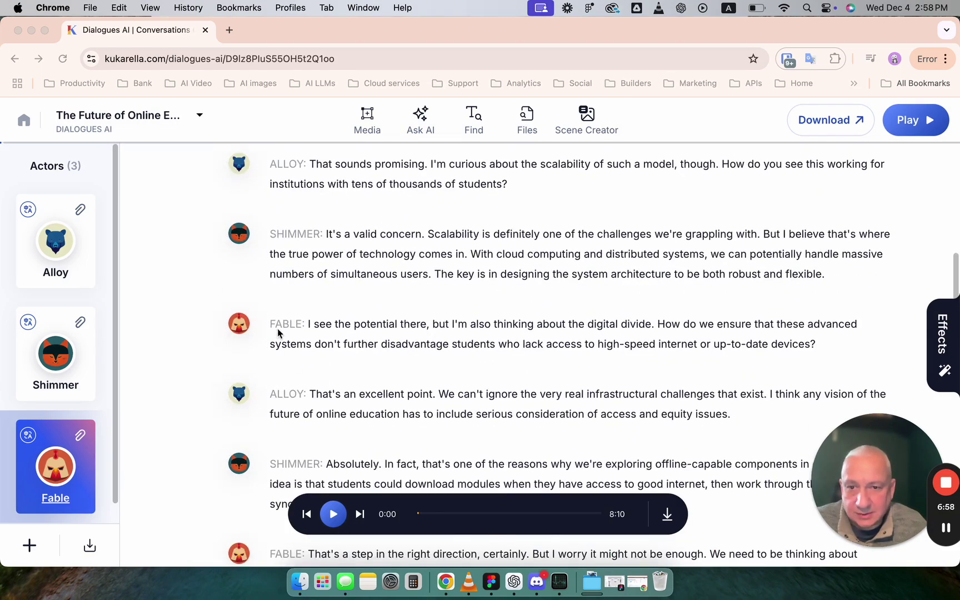
scroll(378, 329, up, 15)
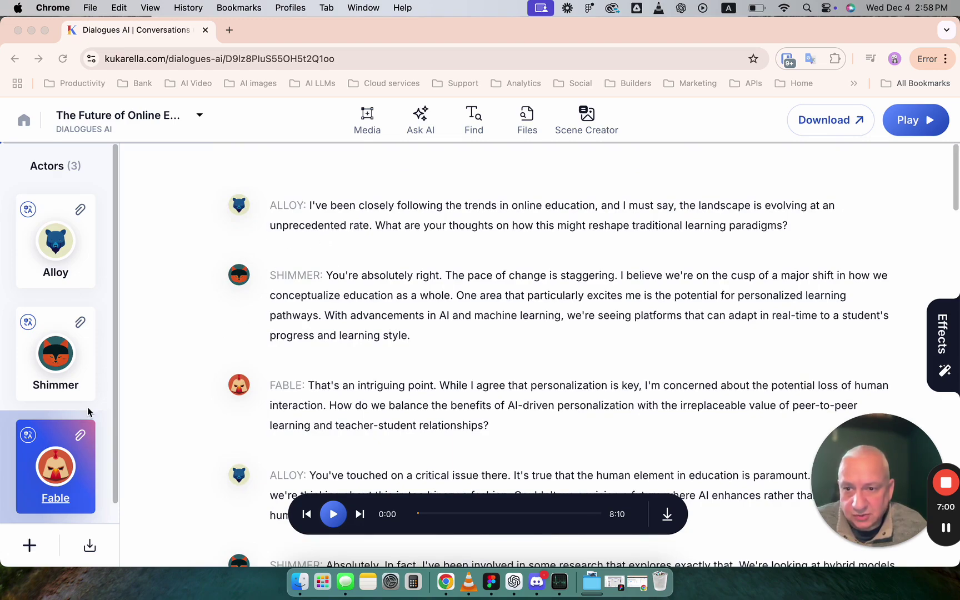
scroll(372, 329, down, 10)
scroll(376, 330, down, 3)
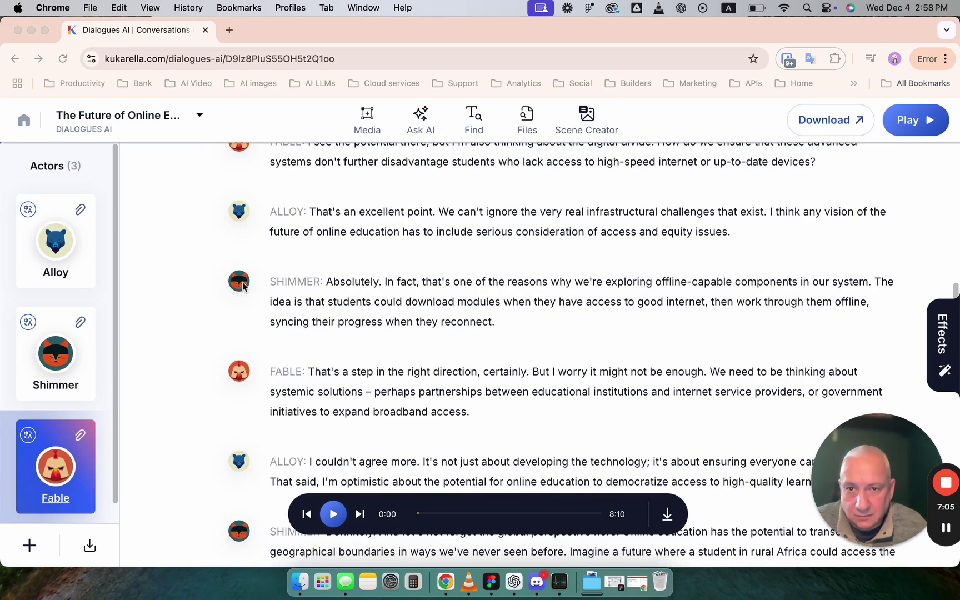
click(207, 282)
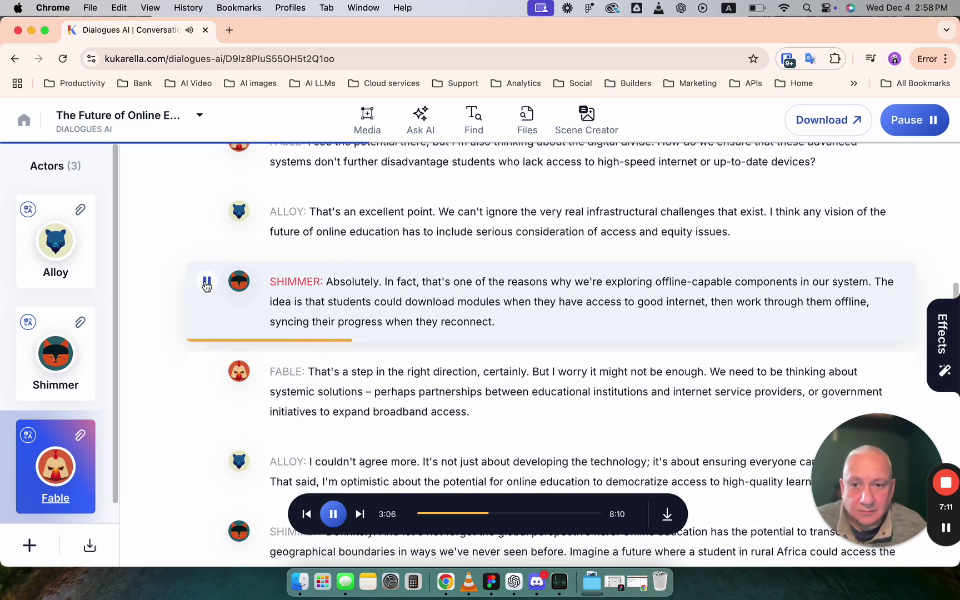
mouse_move(203, 362)
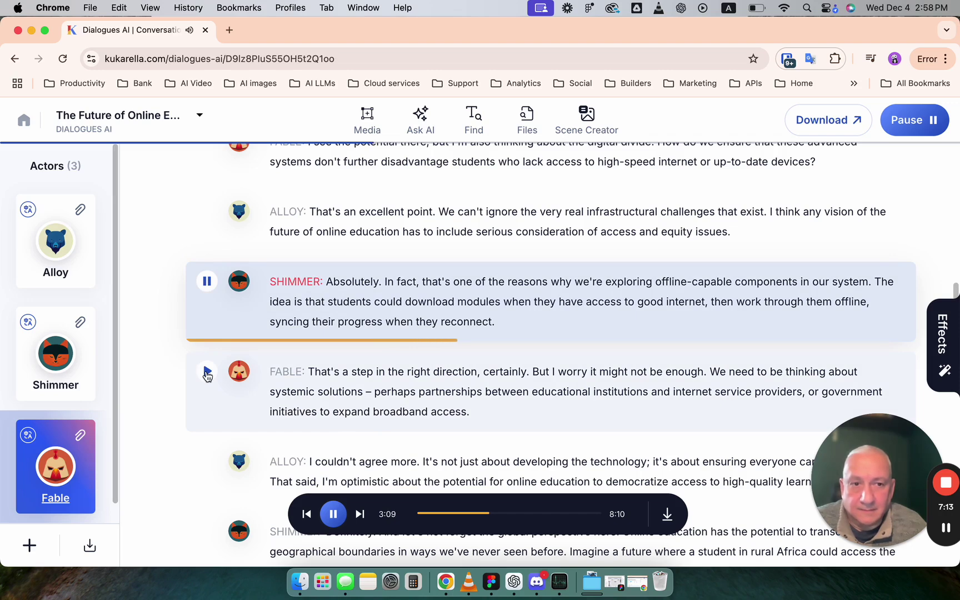
click(207, 372)
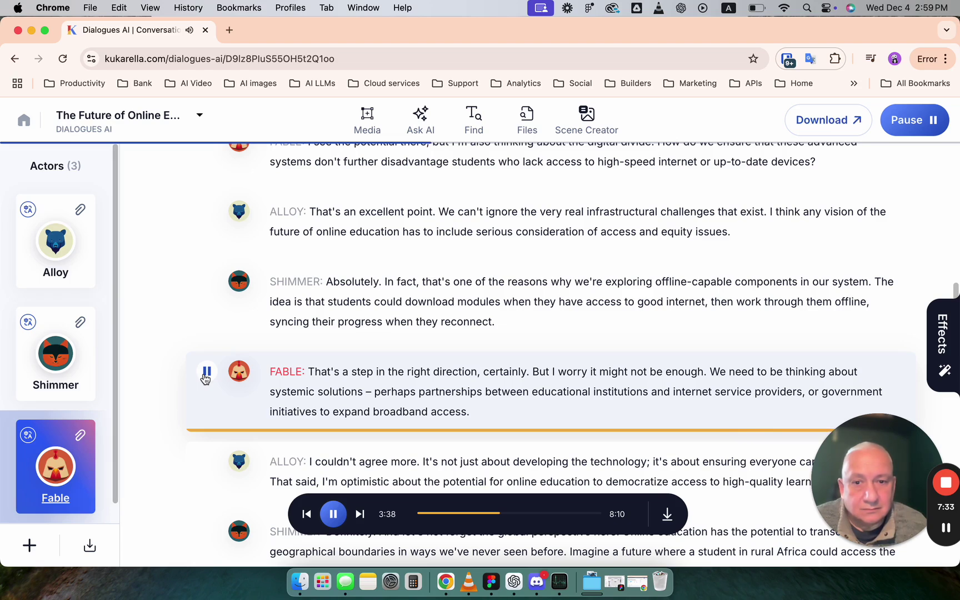
click(206, 374)
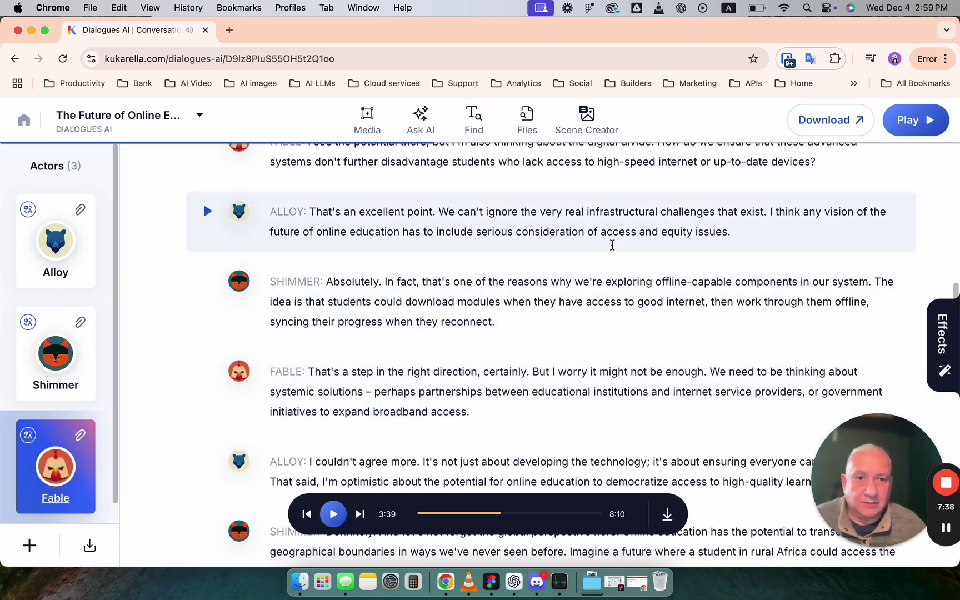
scroll(617, 244, up, 15)
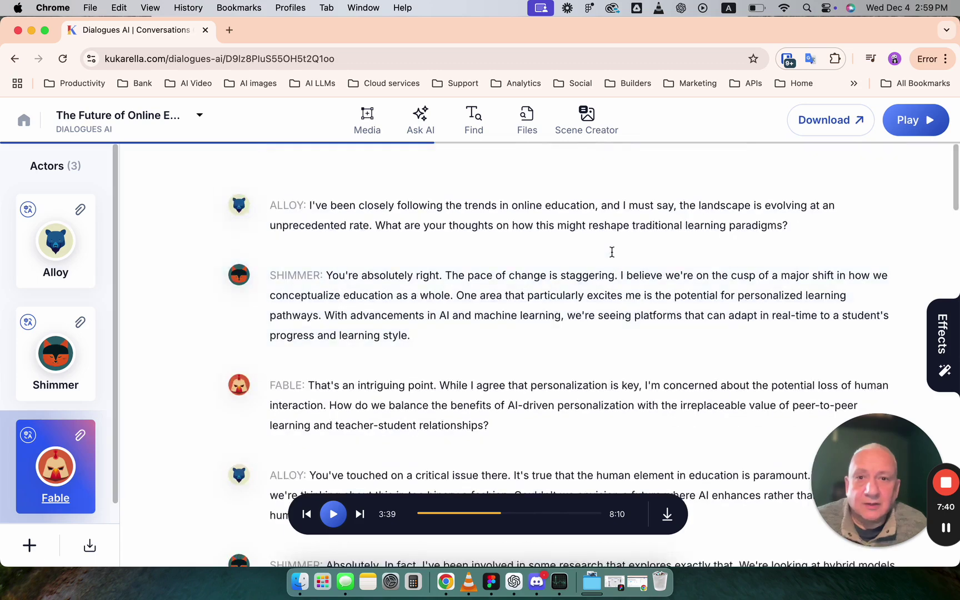
mouse_move(188, 277)
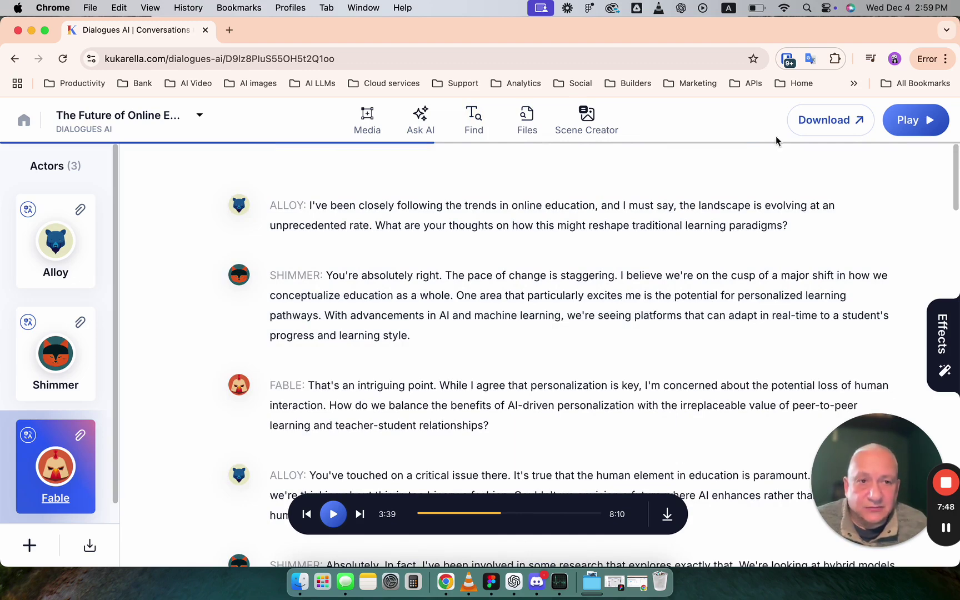
click(845, 122)
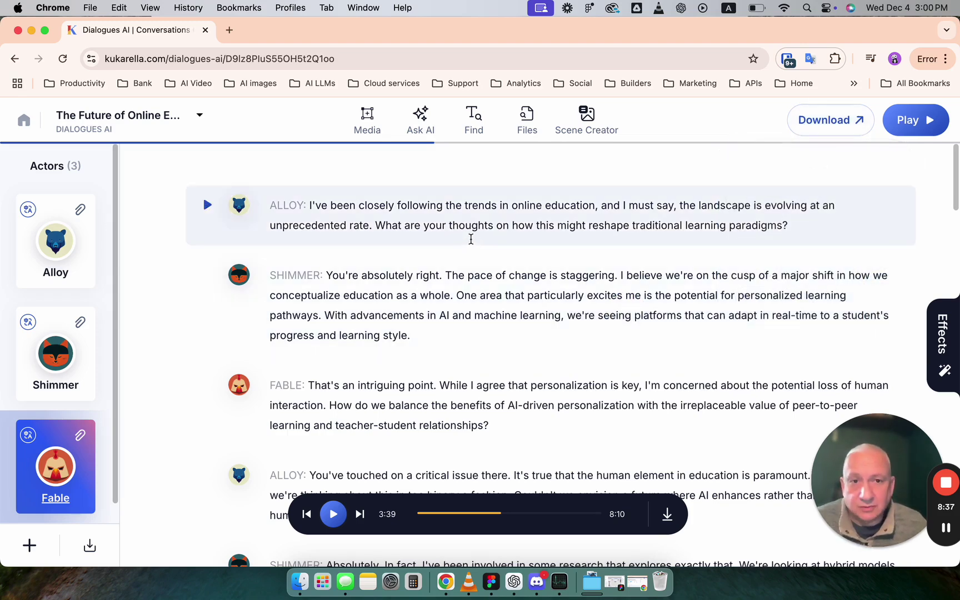
- Open Scene Creator, start a new image, and place the cursor in the description box
click(606, 121)
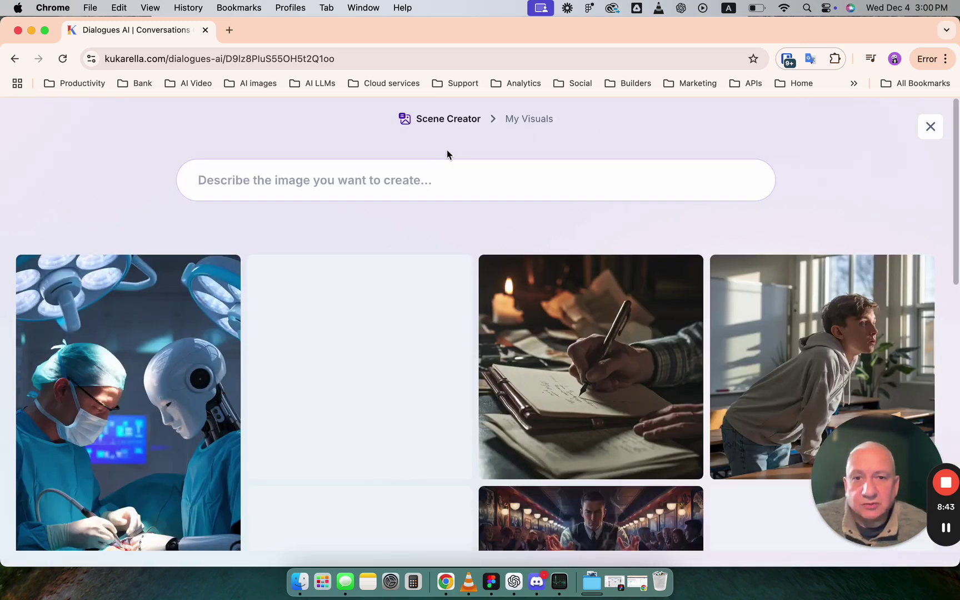
click(424, 177)
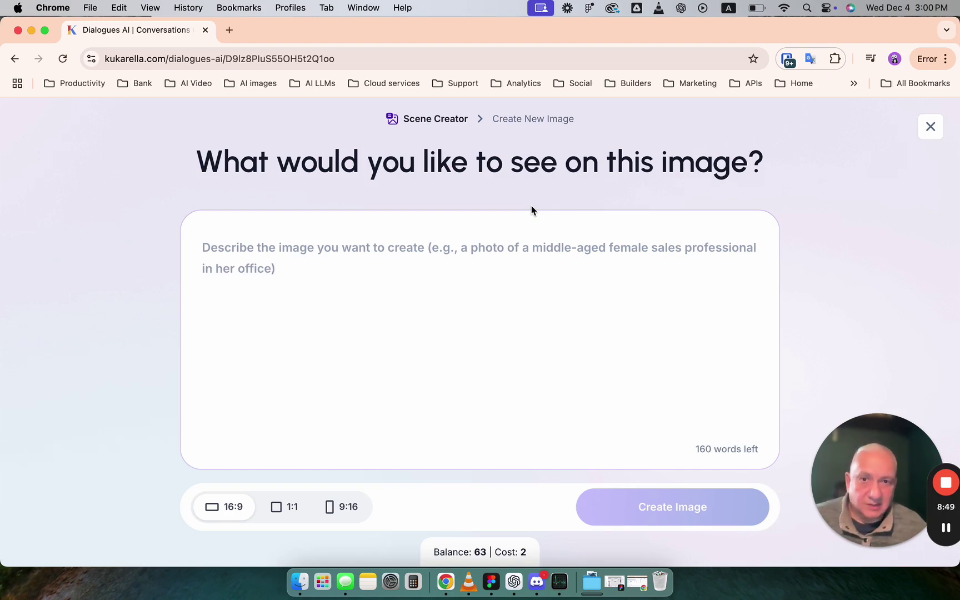
click(320, 247)
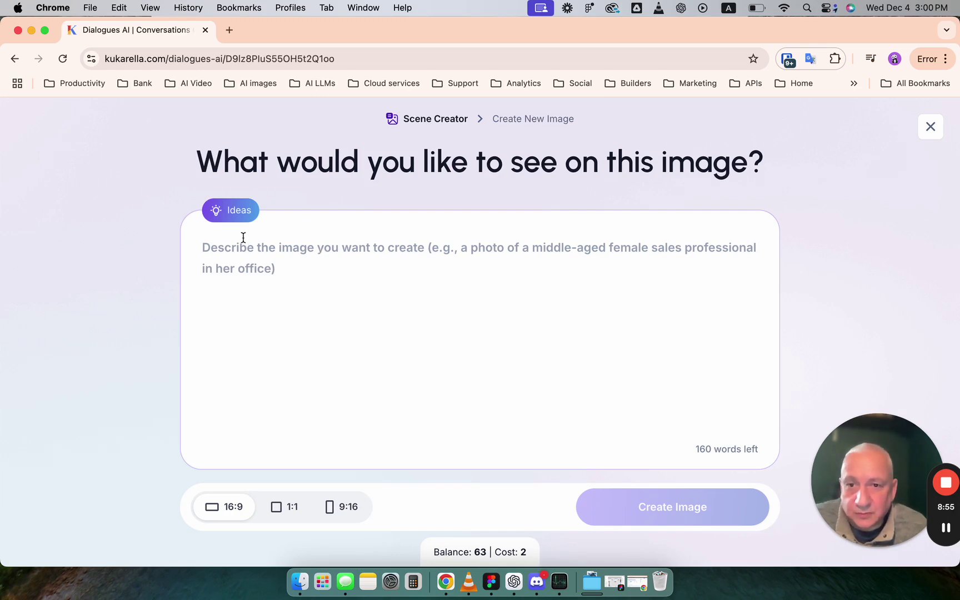
- Fill the image description with the 'Ancient library transformed by technology' solarpunk idea from Image Ideas
click(235, 214)
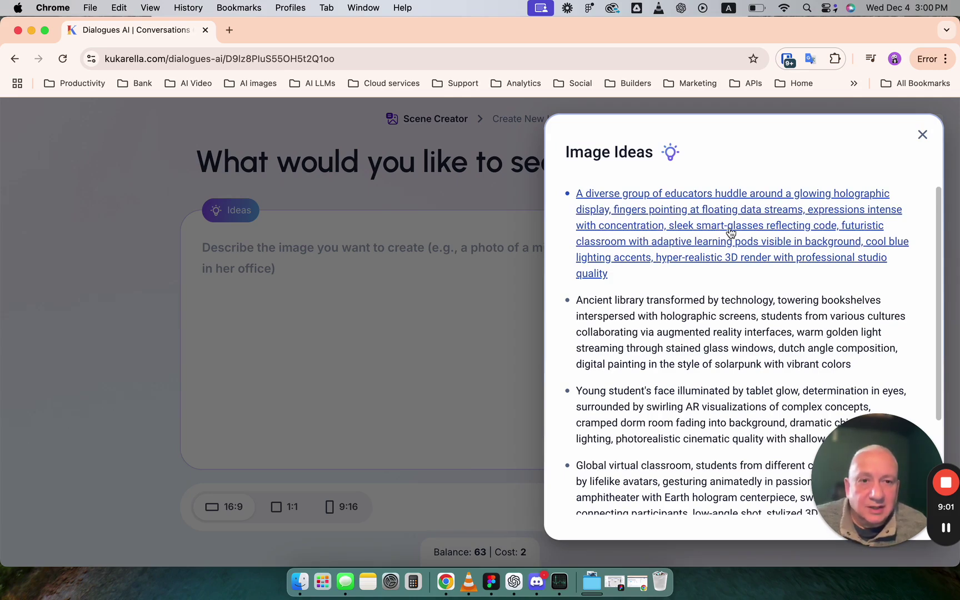
drag(814, 418, 139, 397)
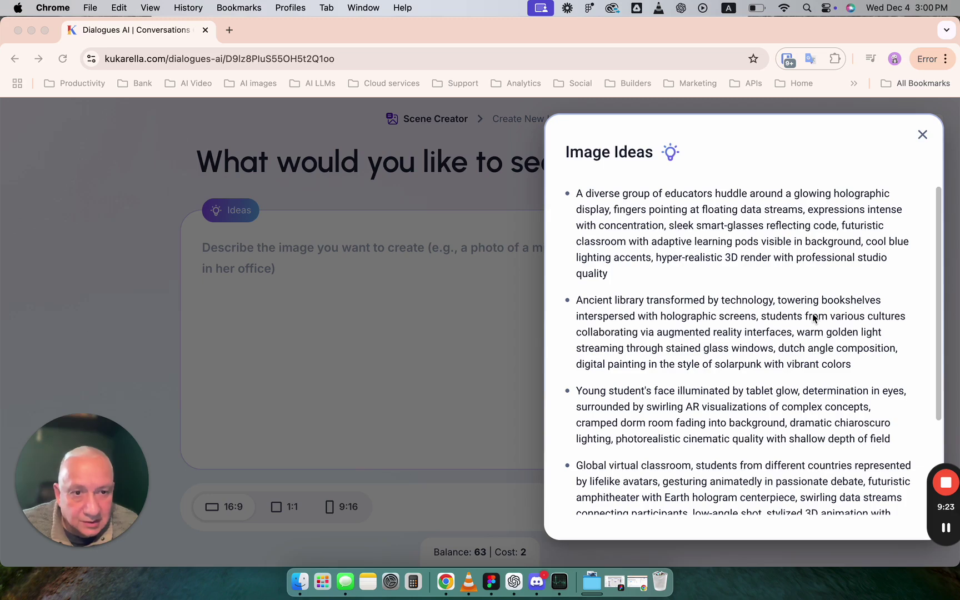
scroll(813, 318, down, 5)
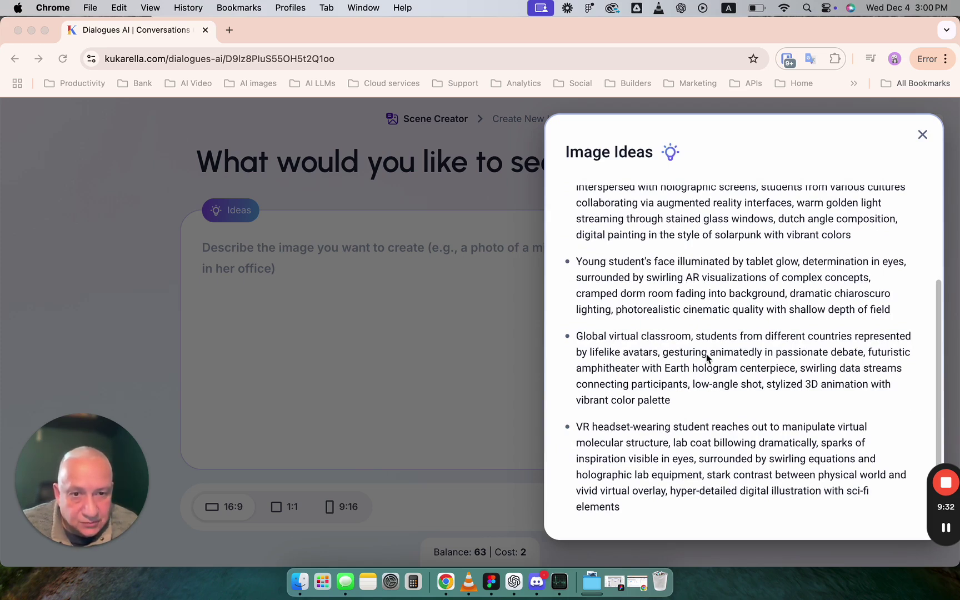
scroll(623, 453, up, 3)
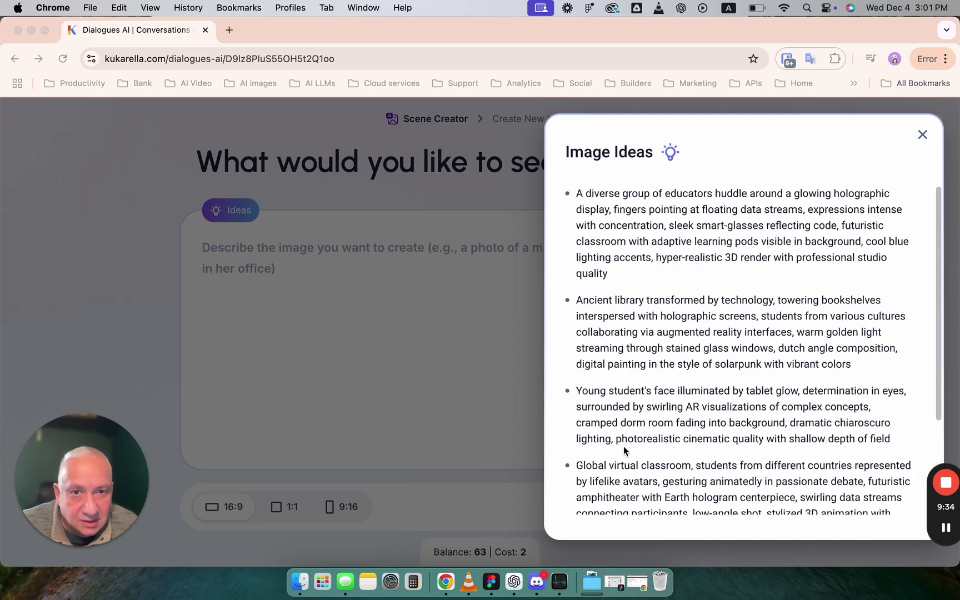
click(647, 322)
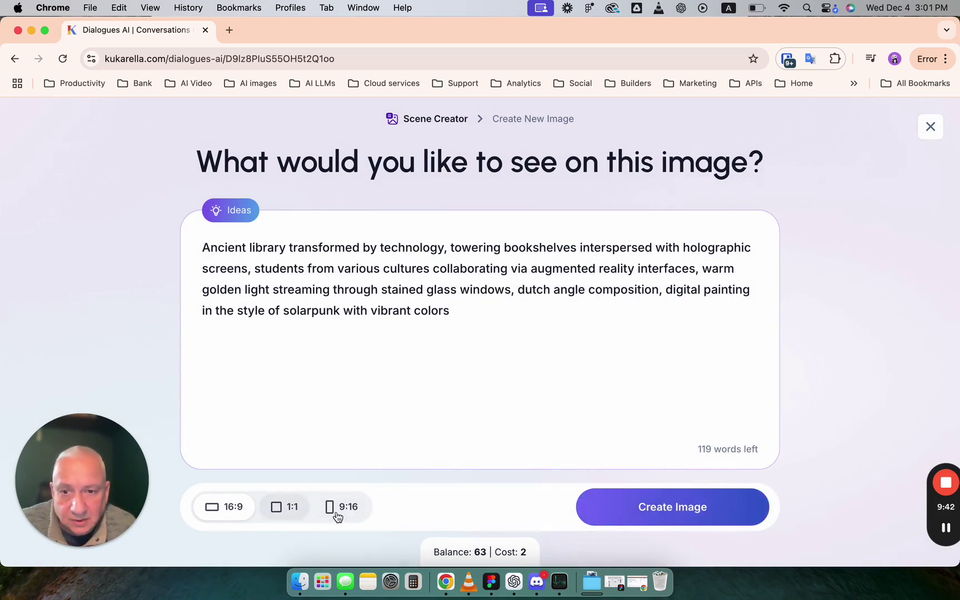
- Generate the square 1:1 'Digital Wisdom Vault' image and download it as a PNG, shown in its folder
click(279, 508)
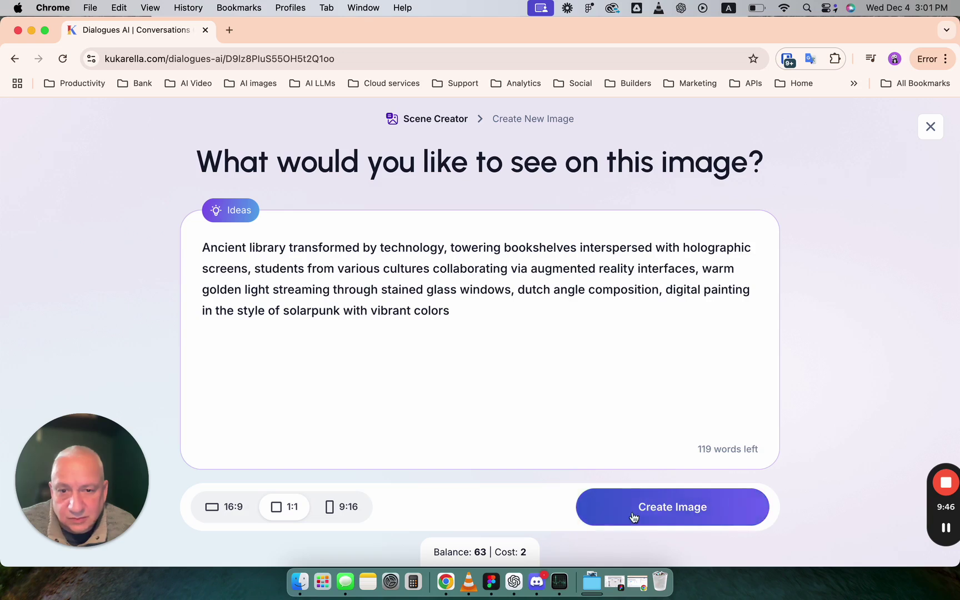
click(676, 517)
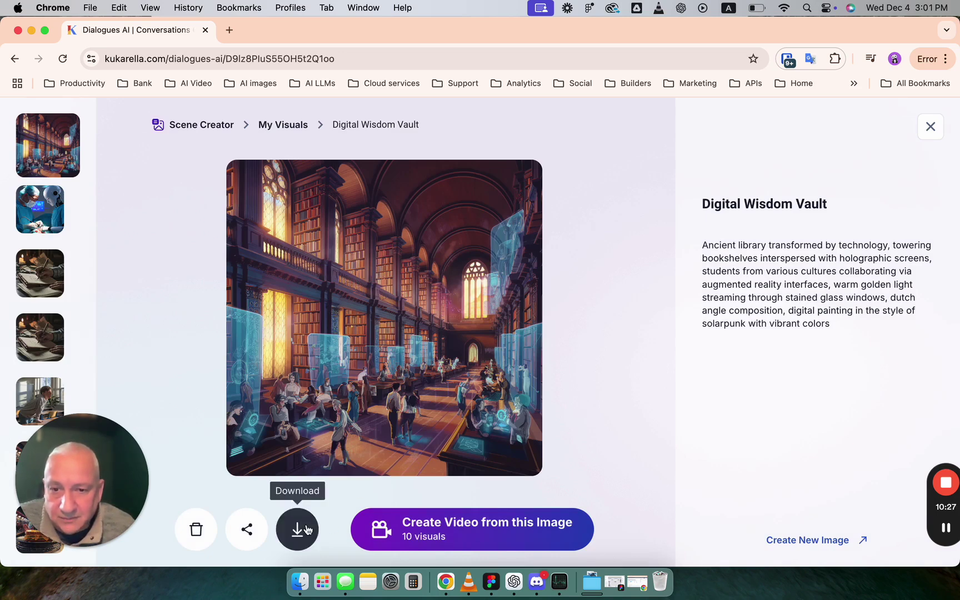
click(297, 529)
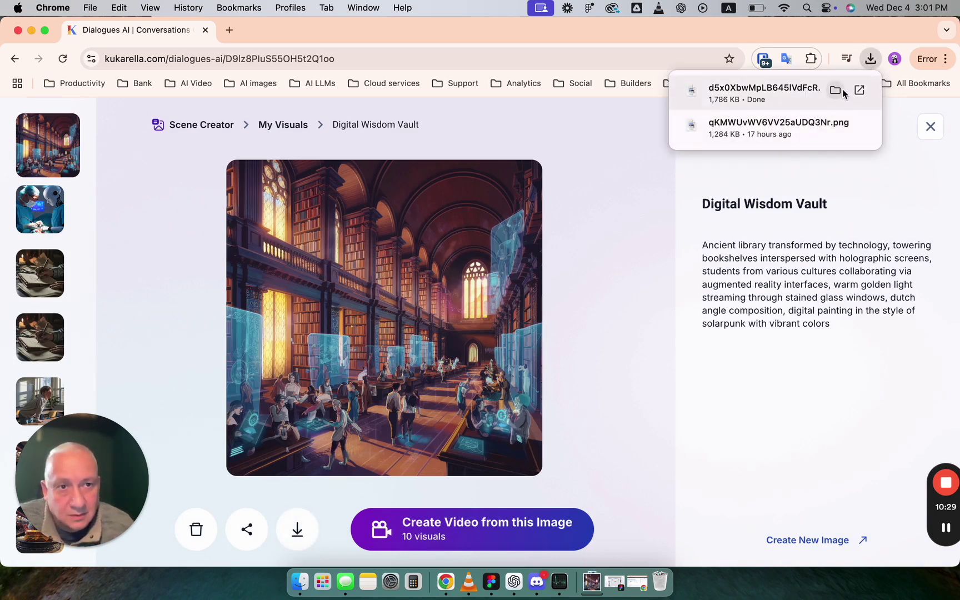
click(845, 91)
- View the downloaded library PNG enlarged in Preview, then close Preview and Finder and return to My Visuals
double_click(599, 109)
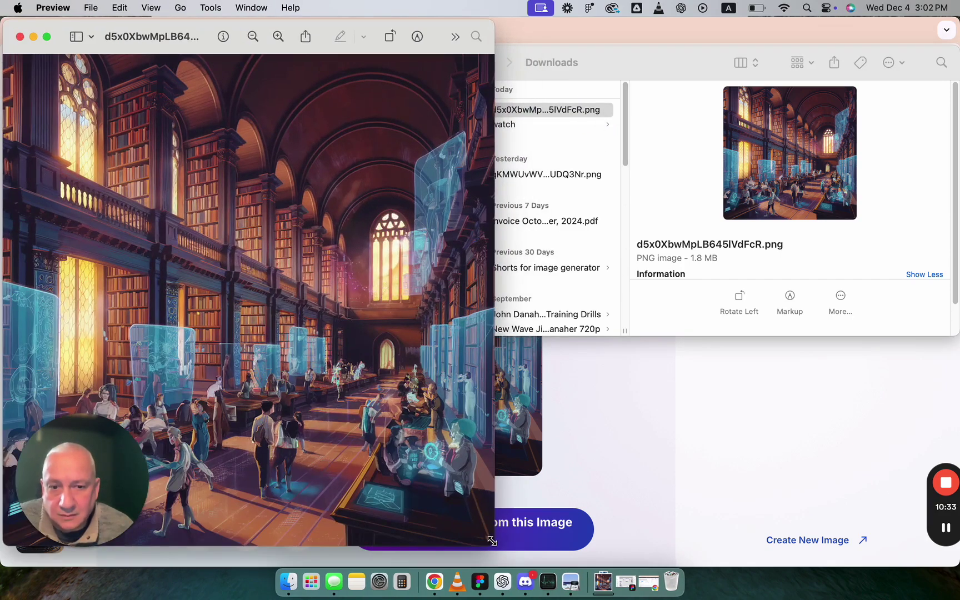
drag(494, 543, 952, 568)
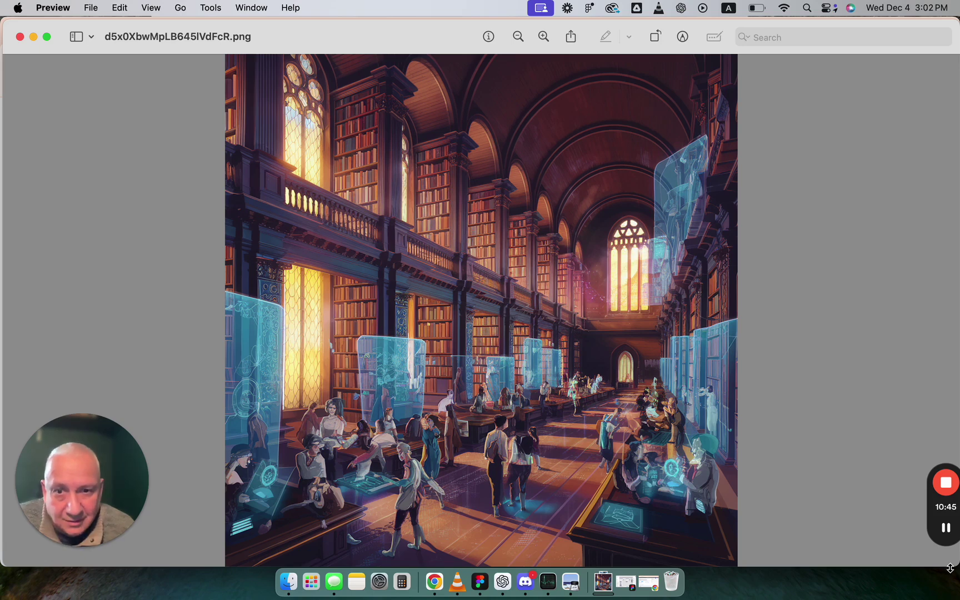
click(20, 36)
click(364, 62)
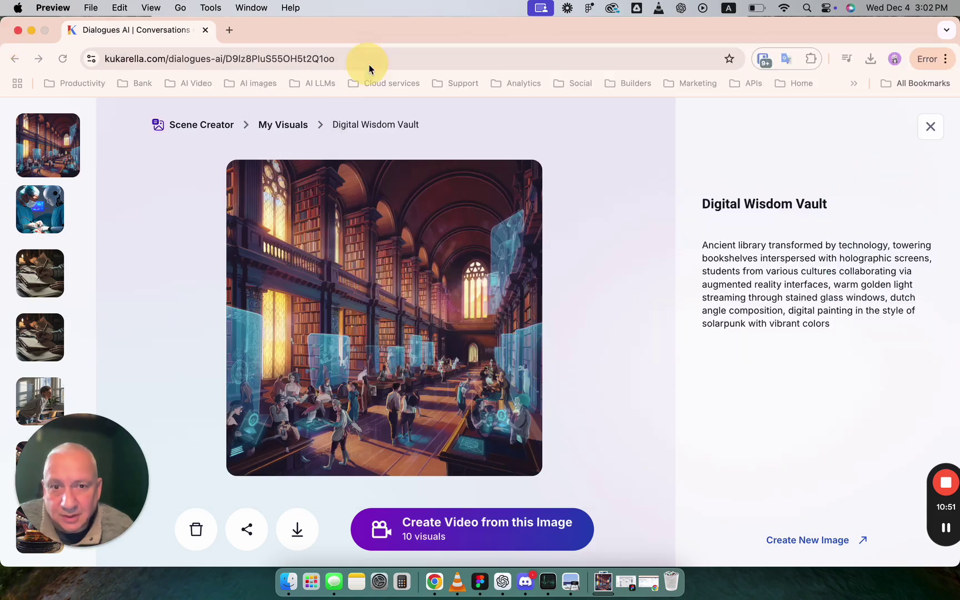
click(286, 126)
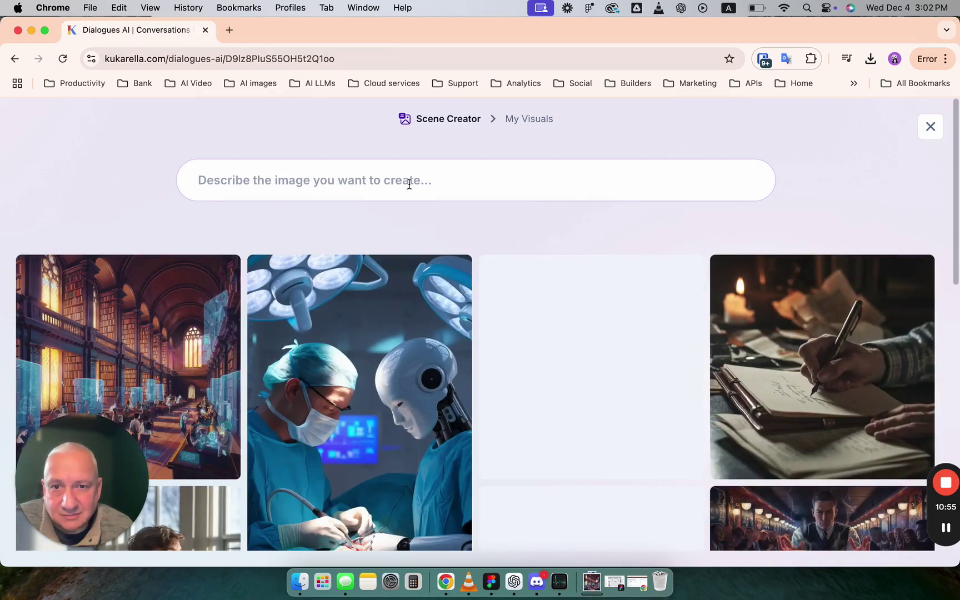
- Generate a new 16:9 image from the 'Young student's face lit by tablet glow' idea
click(407, 182)
click(322, 226)
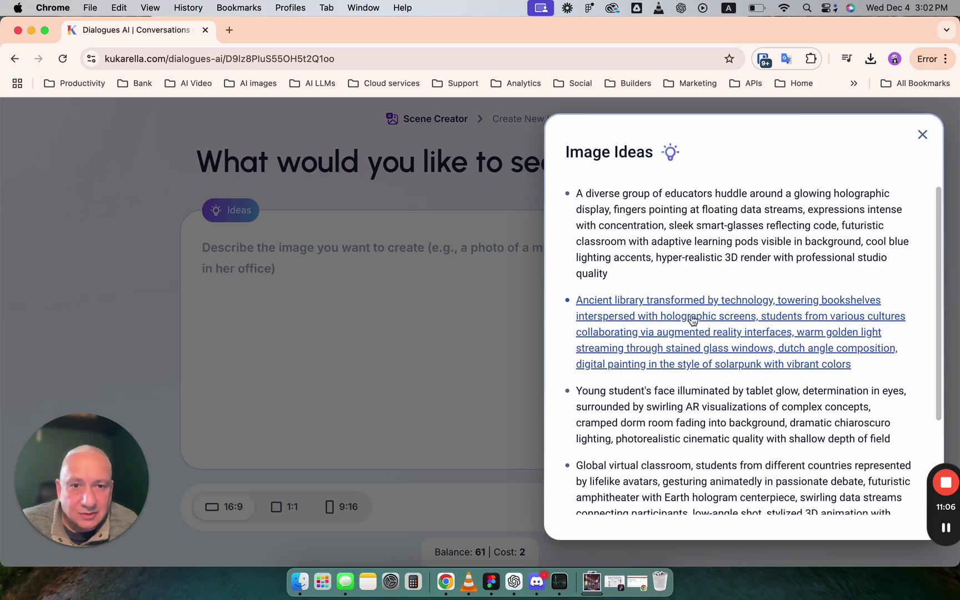
click(695, 421)
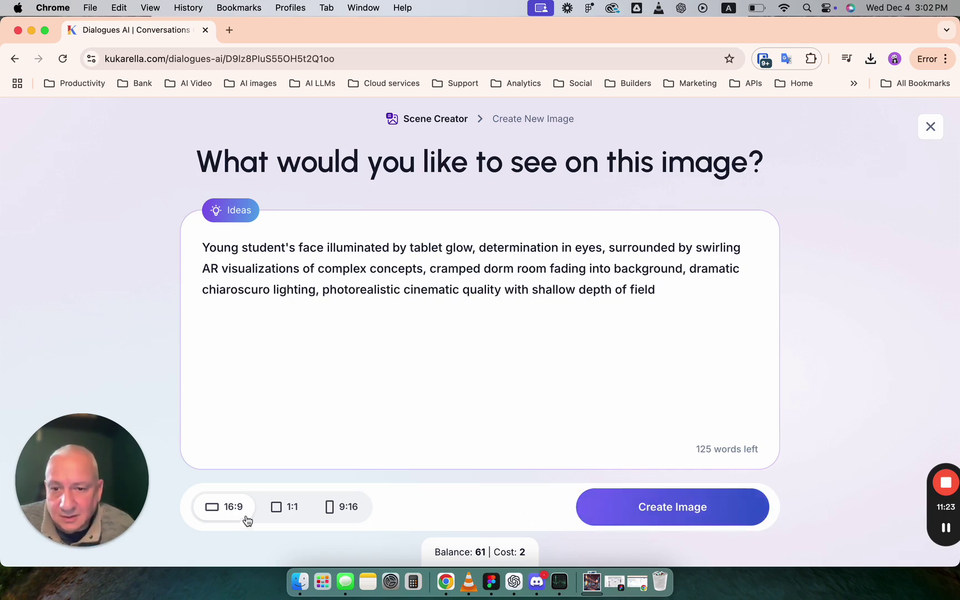
click(670, 508)
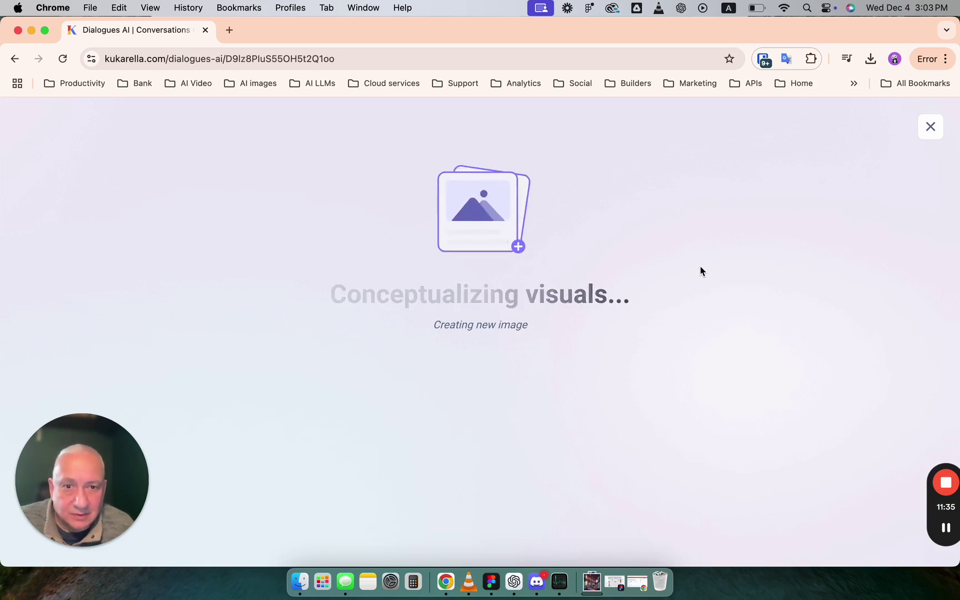
- Download the 'Scholar's Radiant Insight' image as a PNG and show it in the Downloads folder
mouse_move(949, 531)
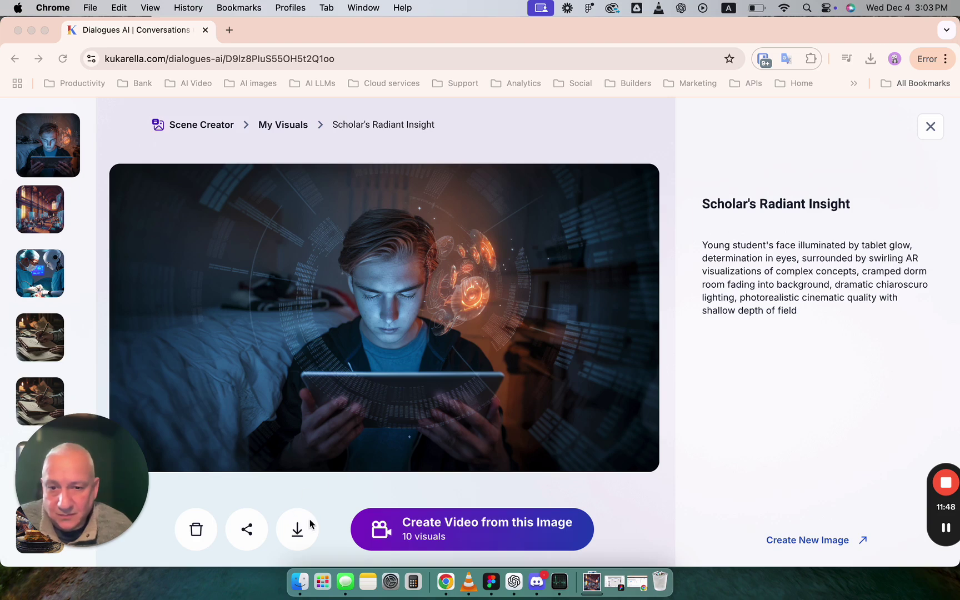
click(298, 531)
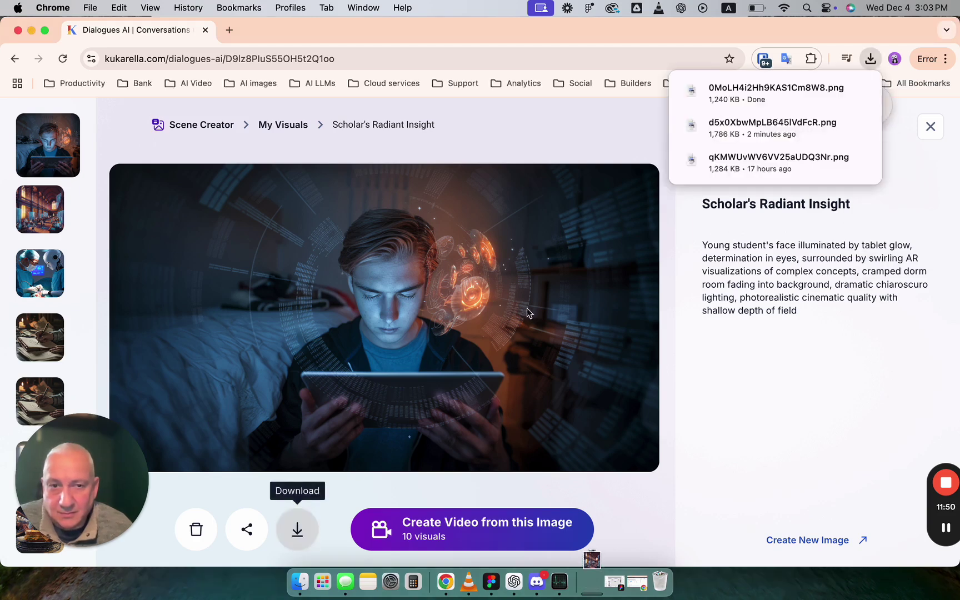
click(836, 90)
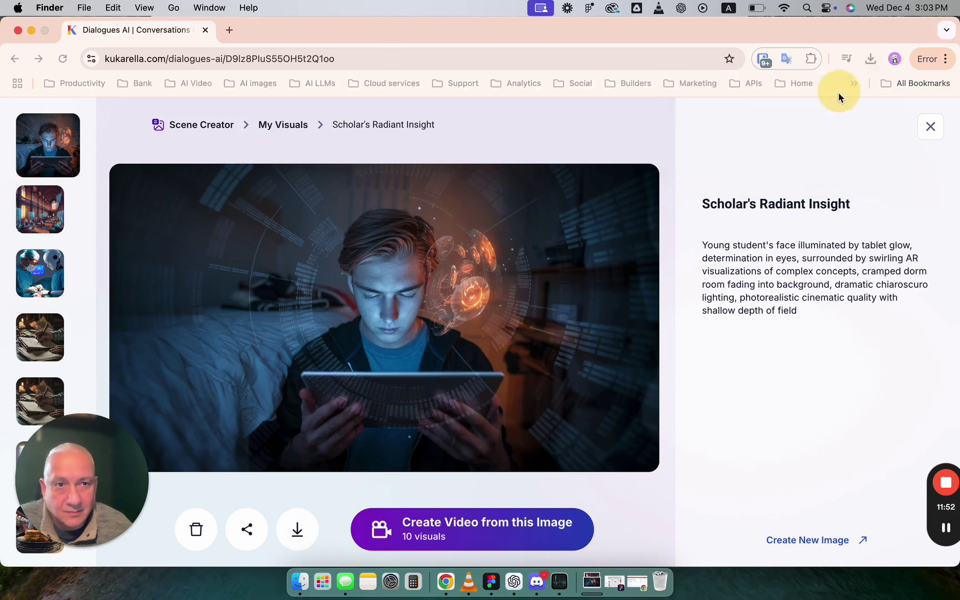
- View the downloaded student PNG enlarged in Preview, then close Preview and the Downloads window
double_click(593, 110)
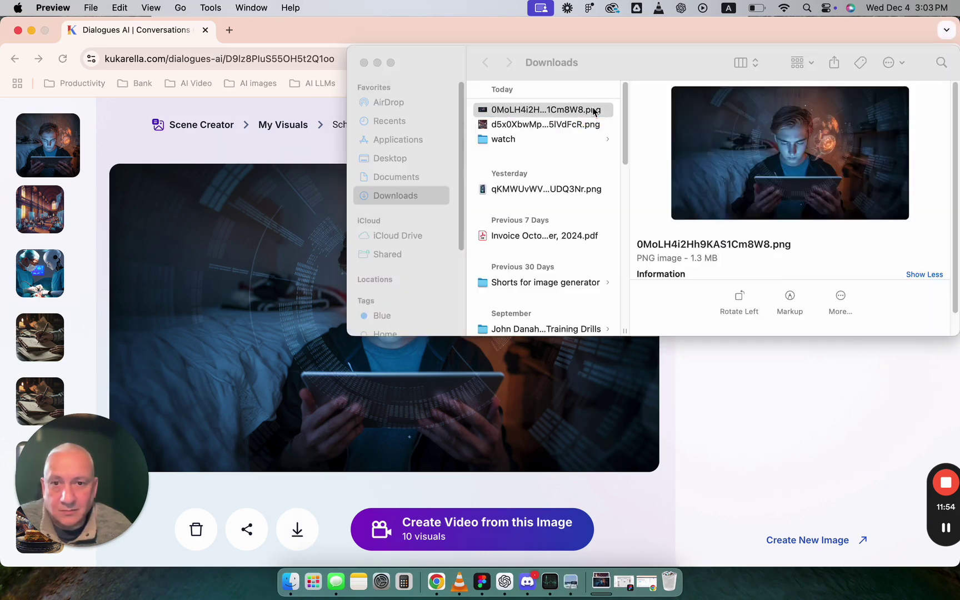
drag(877, 545, 951, 578)
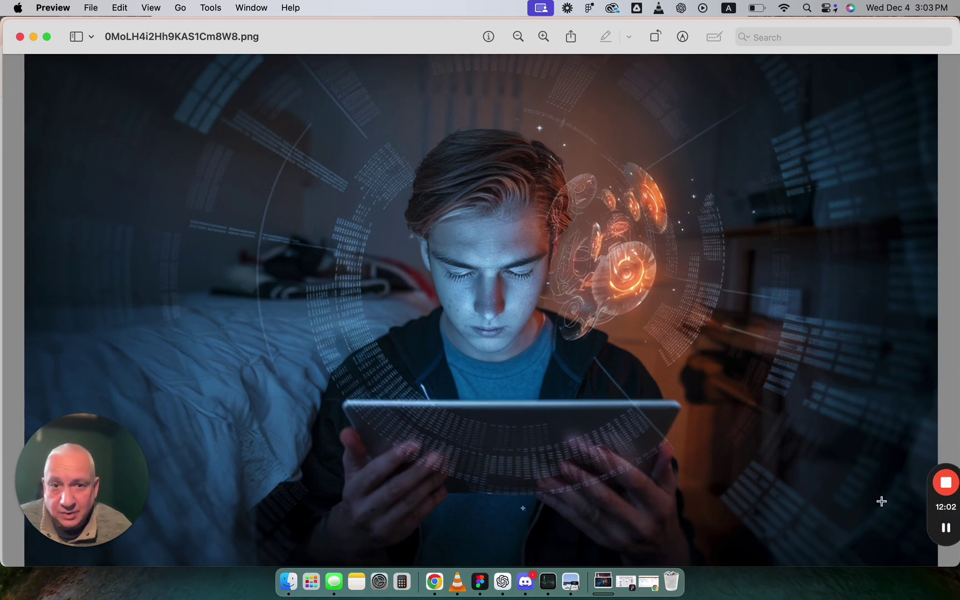
click(21, 36)
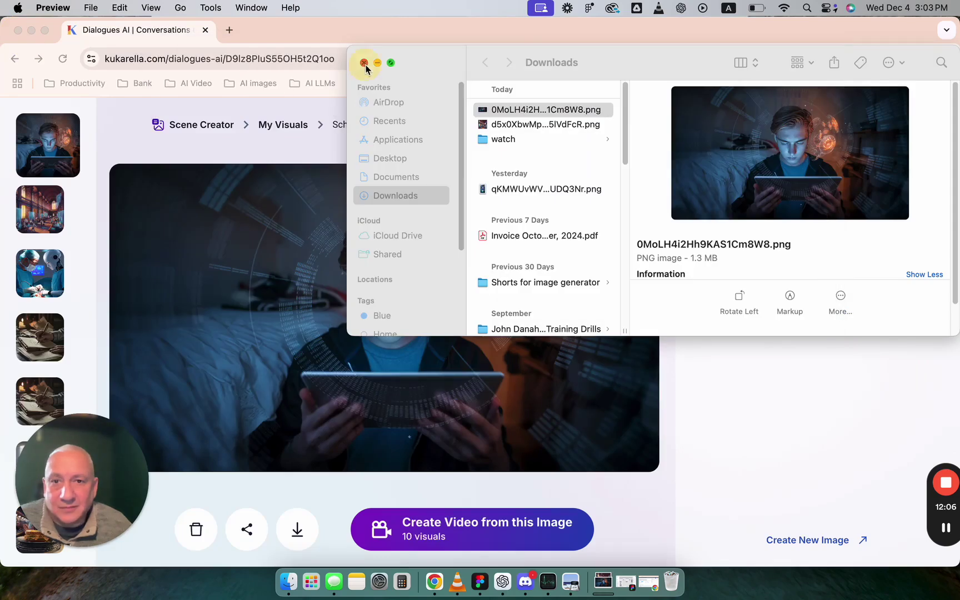
click(365, 61)
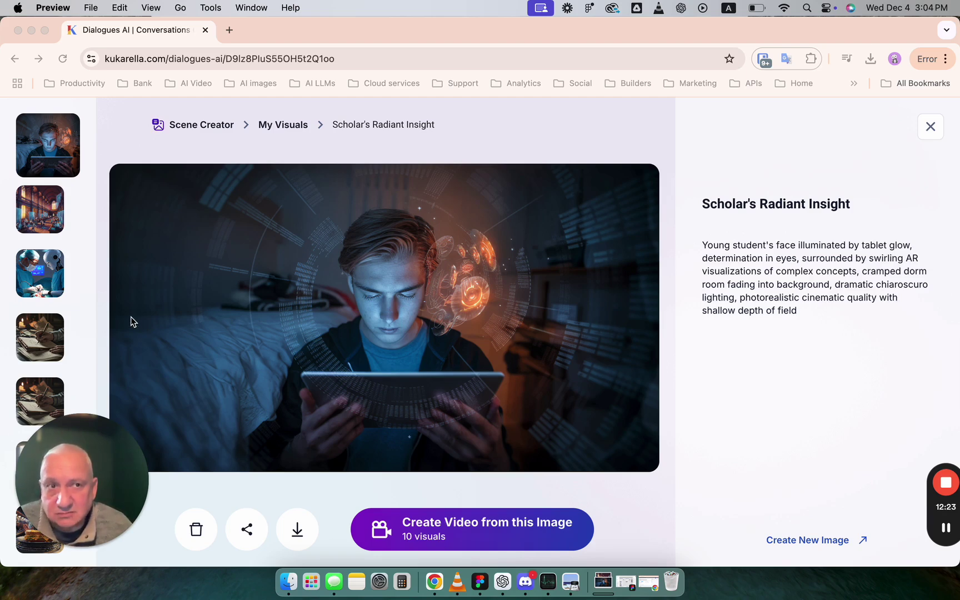
- Browse the My Visuals gallery to bring up the Holographic Molecule Viewer clip
drag(90, 440, 707, 438)
scroll(75, 380, down, 2)
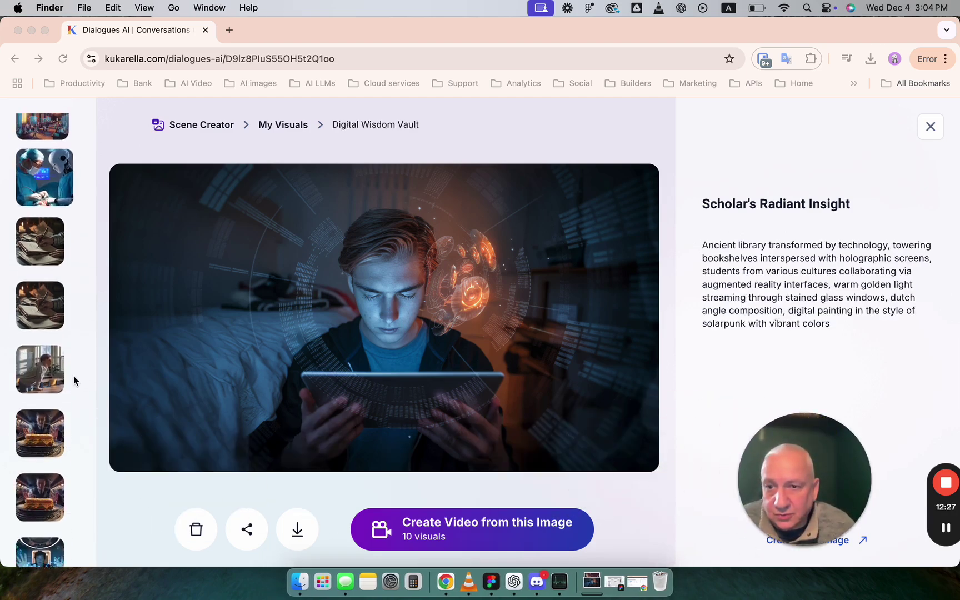
scroll(74, 381, down, 5)
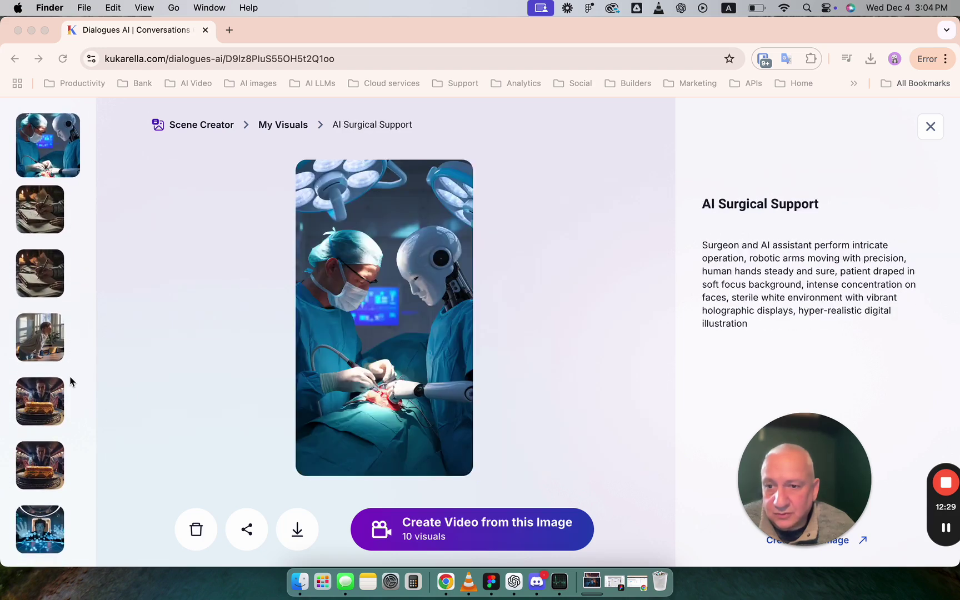
scroll(70, 381, down, 5)
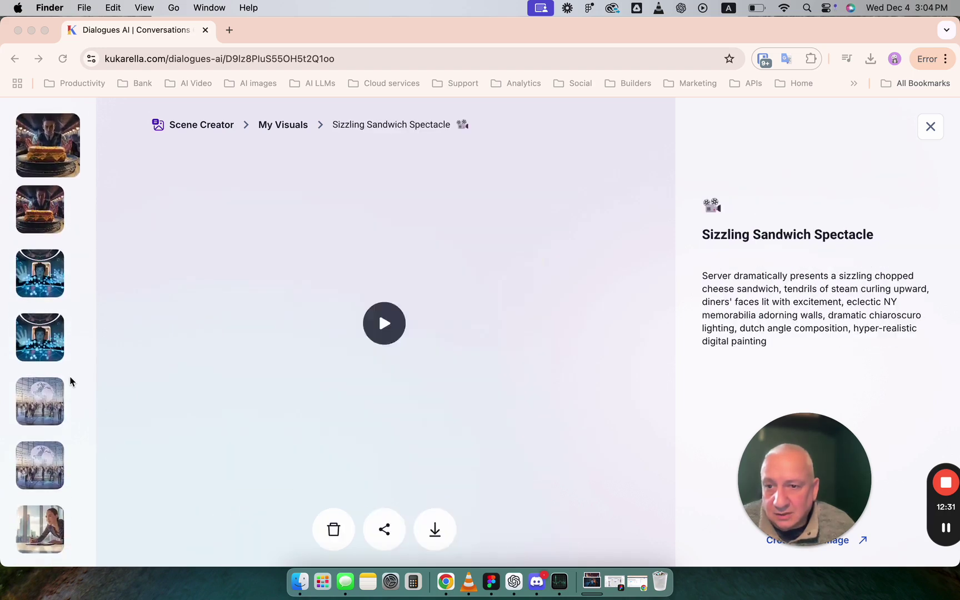
scroll(70, 381, down, 5)
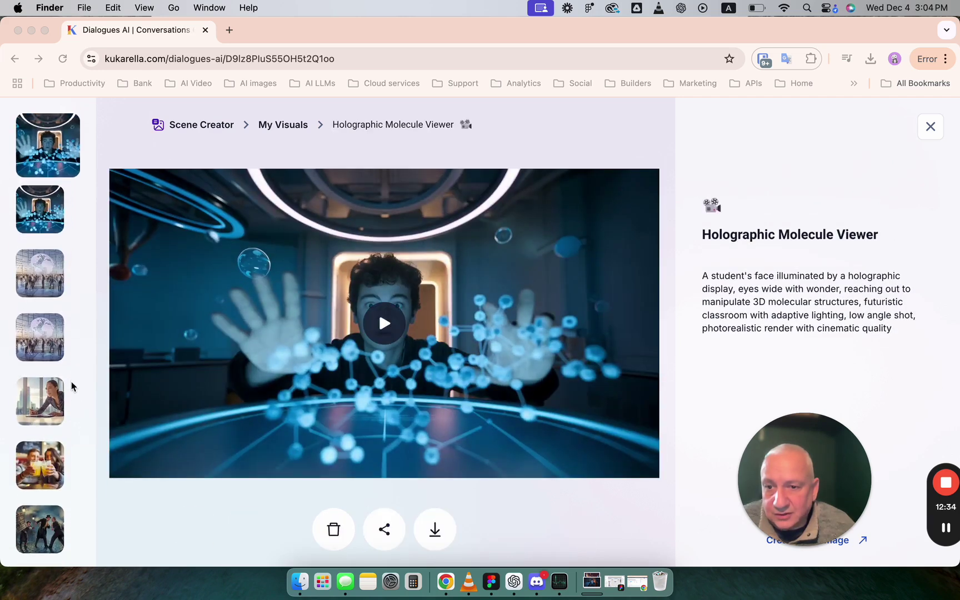
- View the Sweet Citrus Cheers visual, playing its video clip and then its still image
click(165, 355)
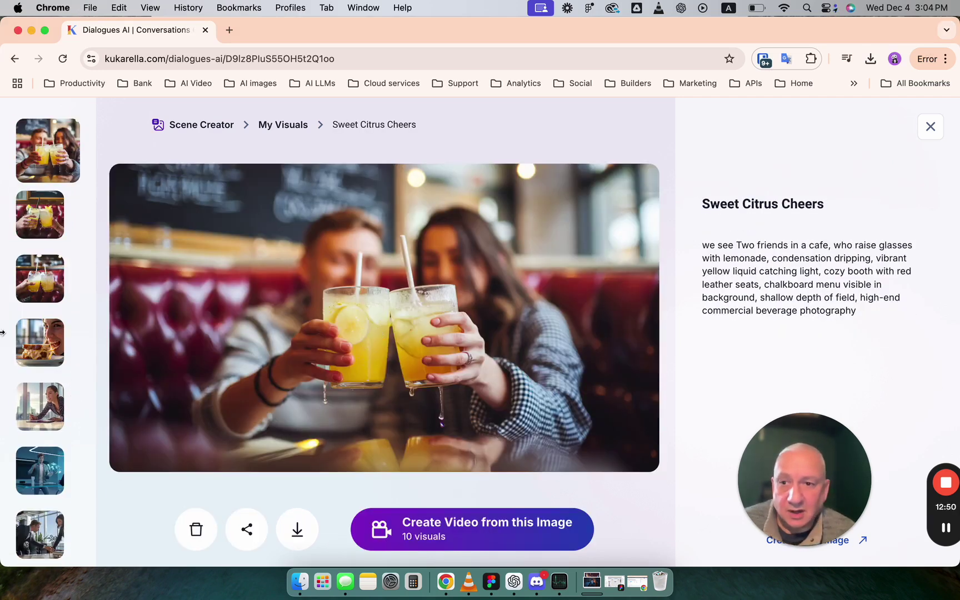
scroll(2, 332, up, 1)
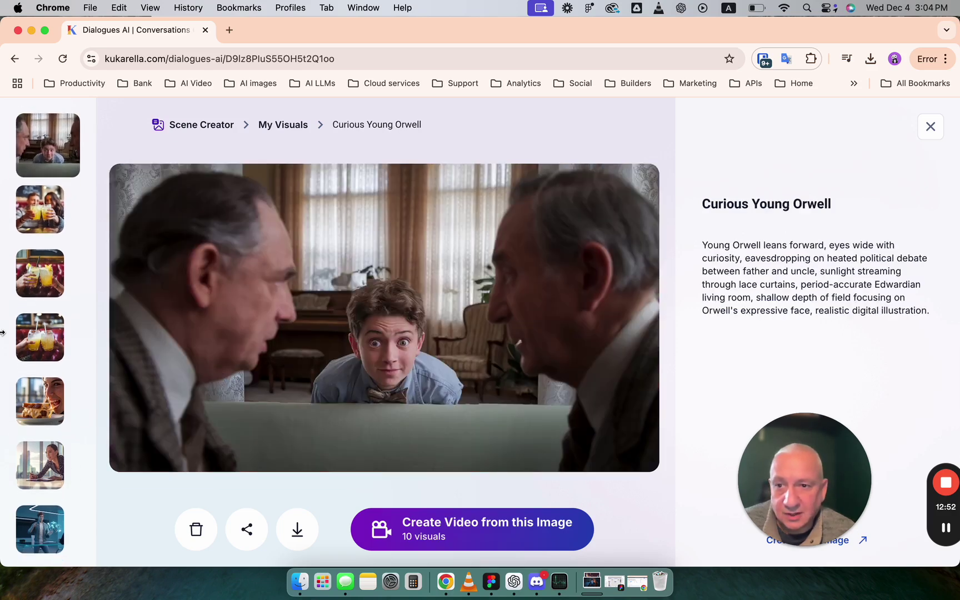
click(46, 211)
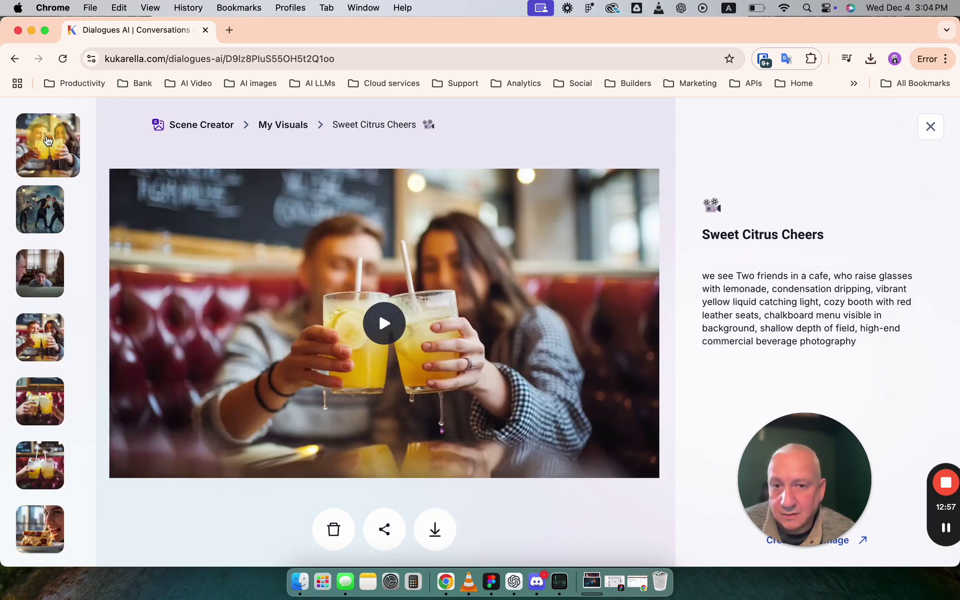
click(384, 343)
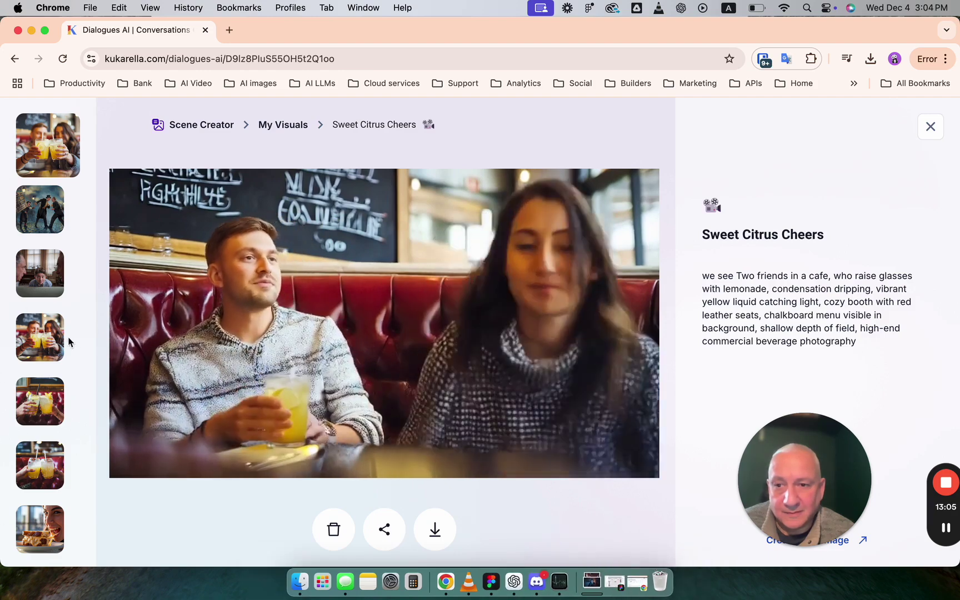
click(46, 340)
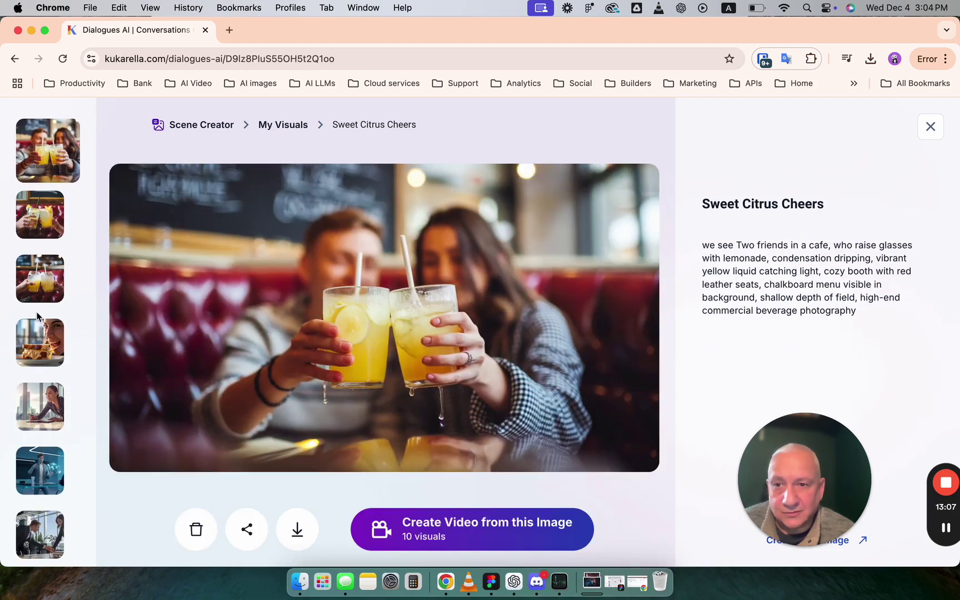
scroll(39, 263, up, 1)
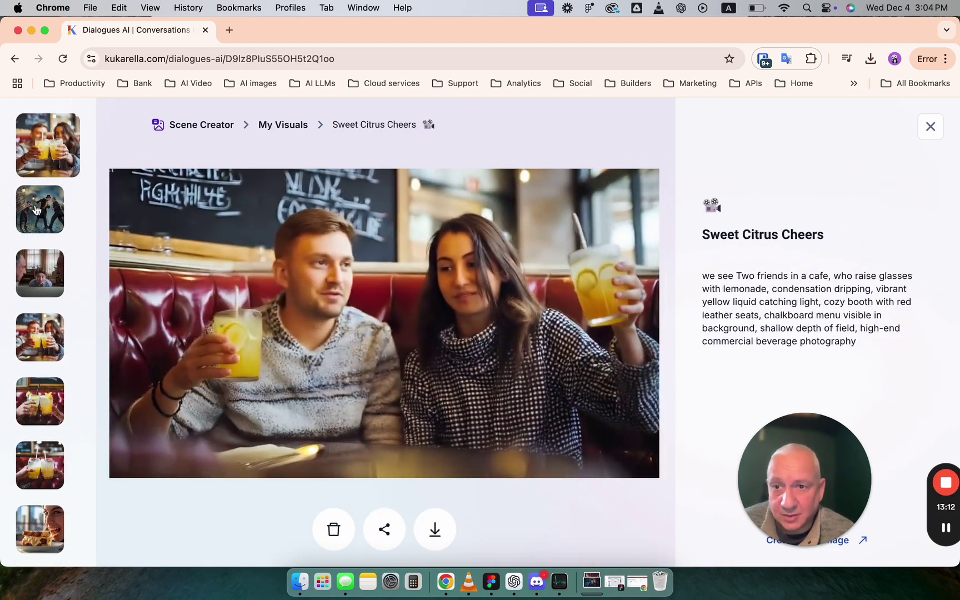
scroll(38, 389, down, 2)
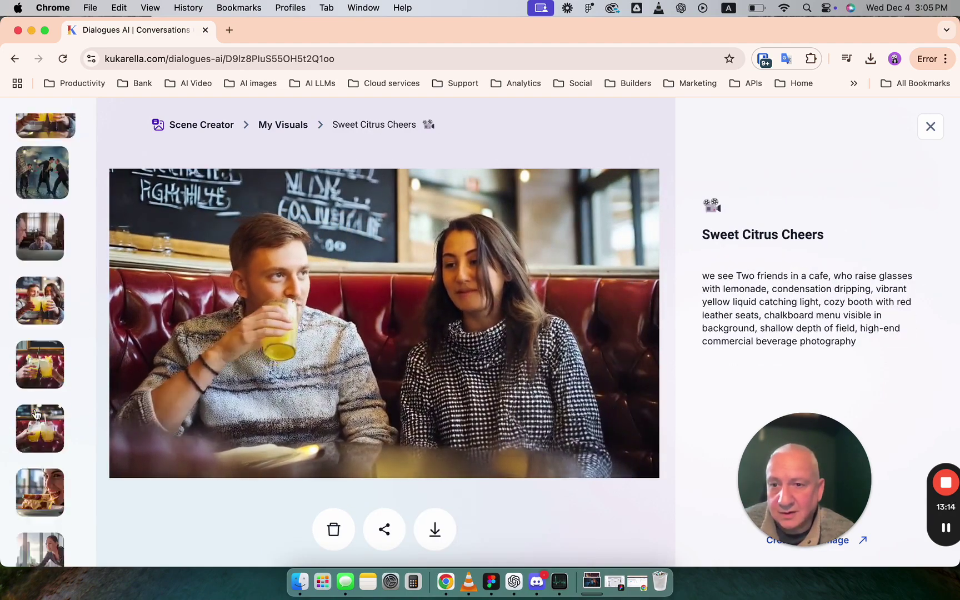
scroll(36, 414, down, 1)
- Look over the Executive Writing Mastery visual, then close Scene Creator back to the dialogue
click(44, 405)
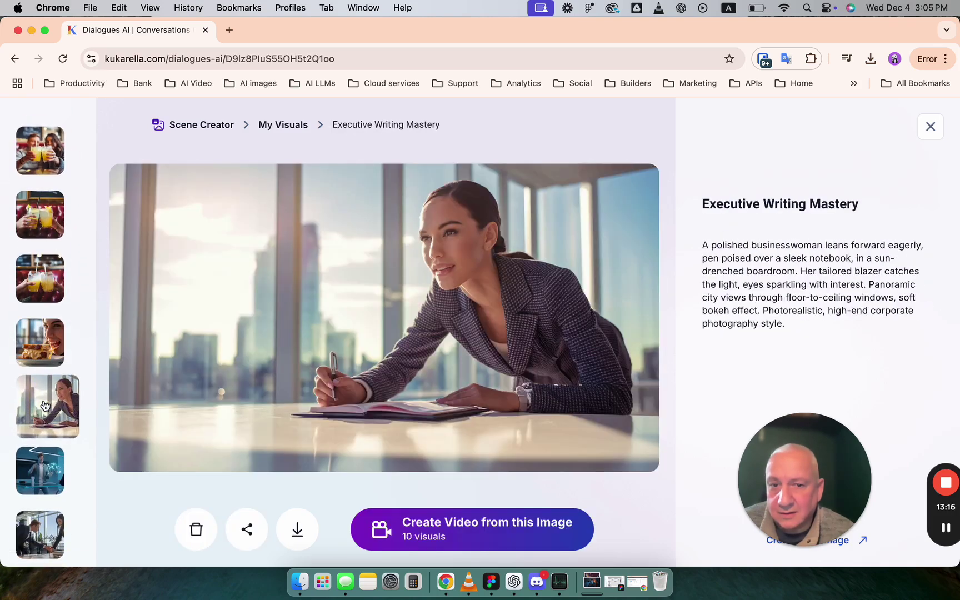
scroll(45, 395, down, 4)
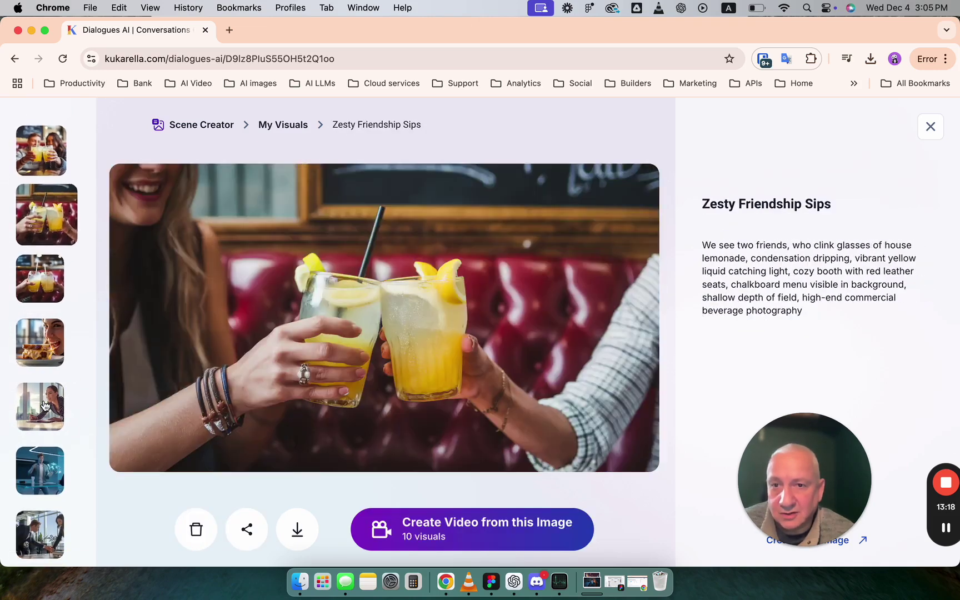
scroll(50, 222, down, 1)
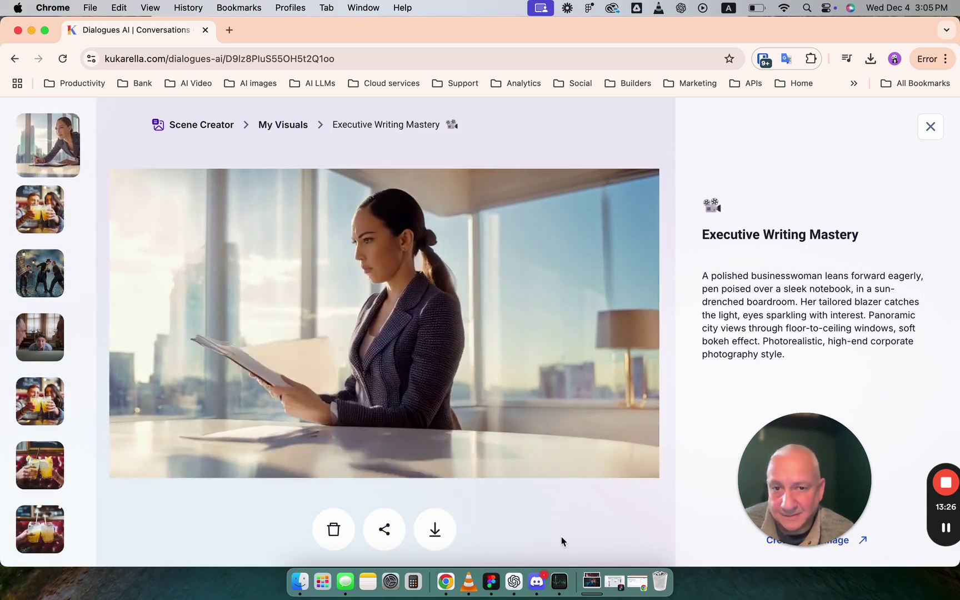
scroll(11, 246, down, 1)
scroll(11, 246, down, 4)
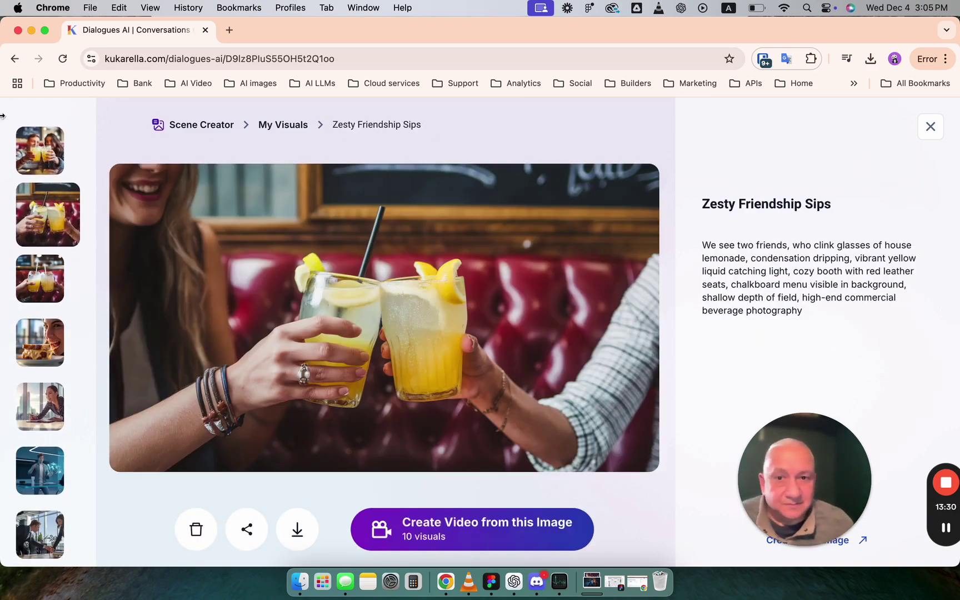
click(931, 127)
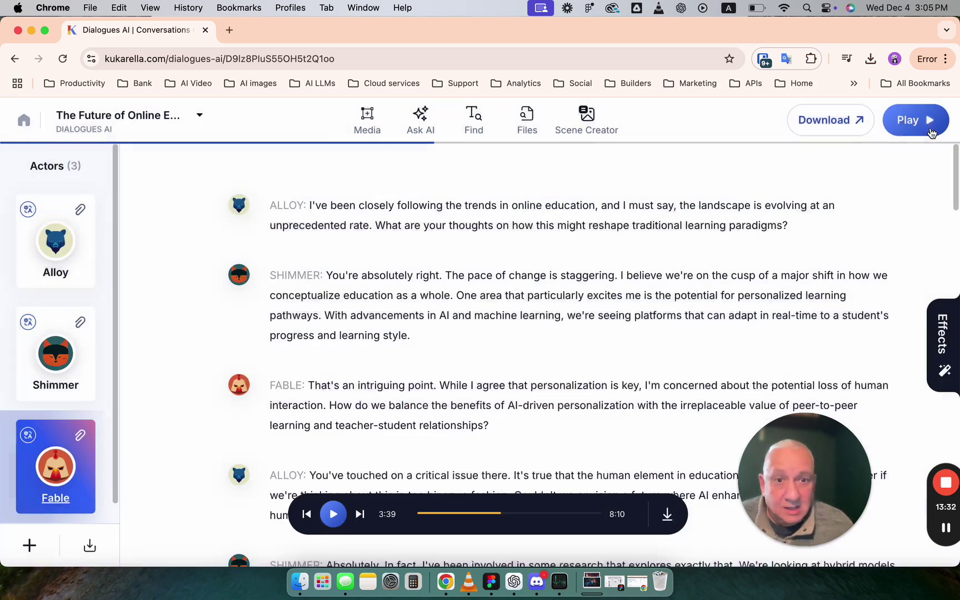
- Reopen the Scene Creator image gallery, scroll through it, and close it again
click(593, 114)
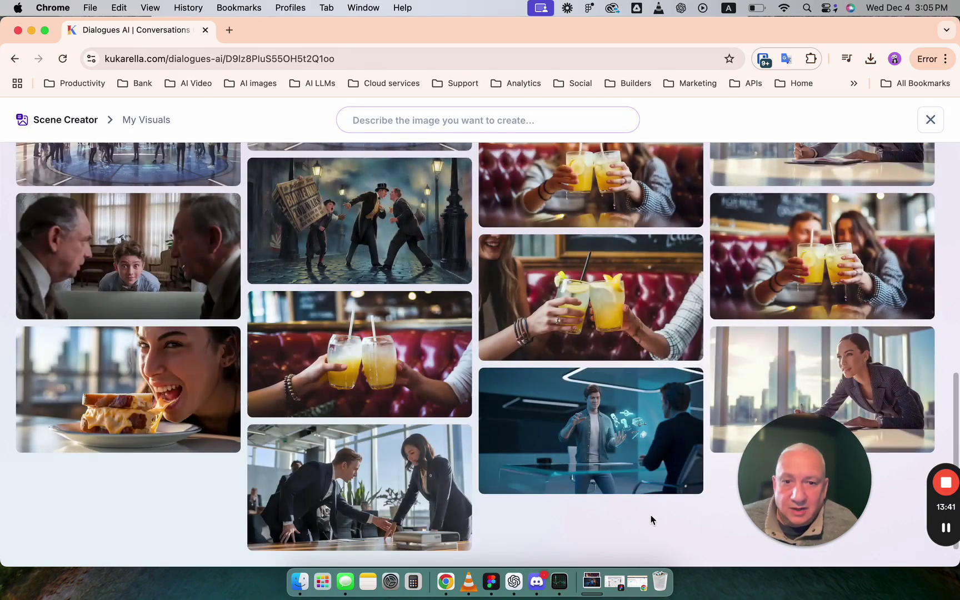
scroll(647, 514, up, 20)
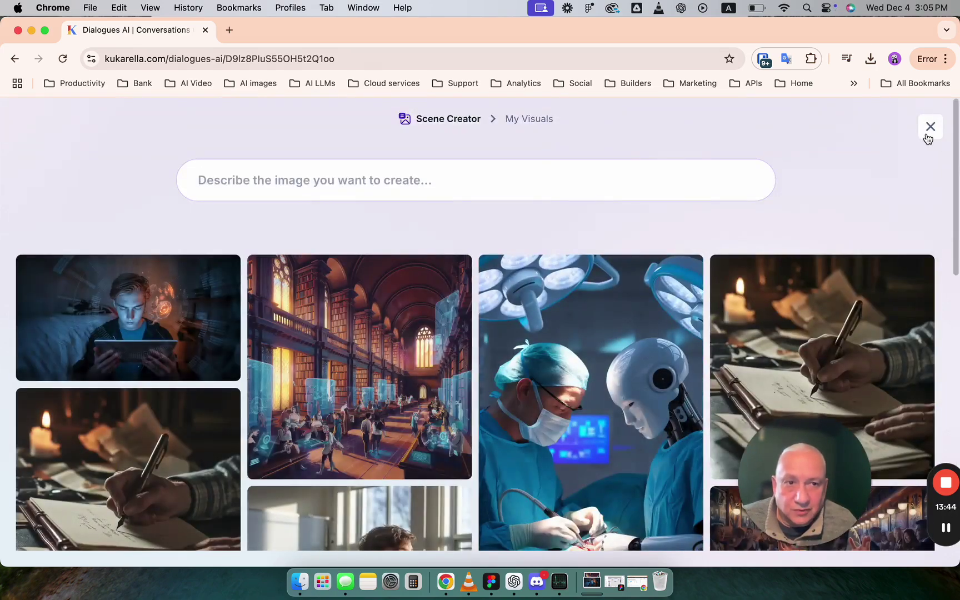
click(930, 127)
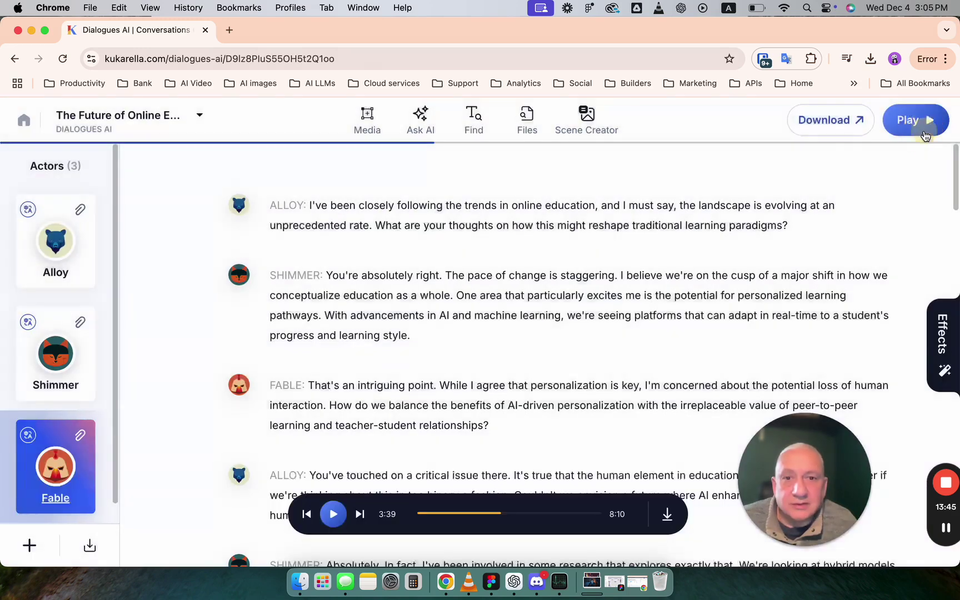
- Check the YouTube and Web Link transcription sources in the Media options, then close the panel
click(372, 121)
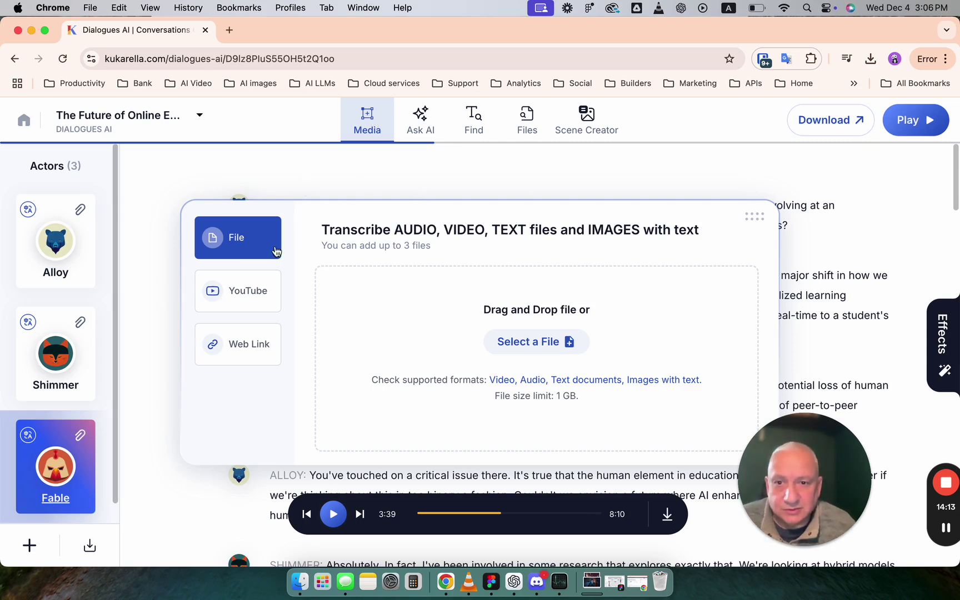
click(246, 294)
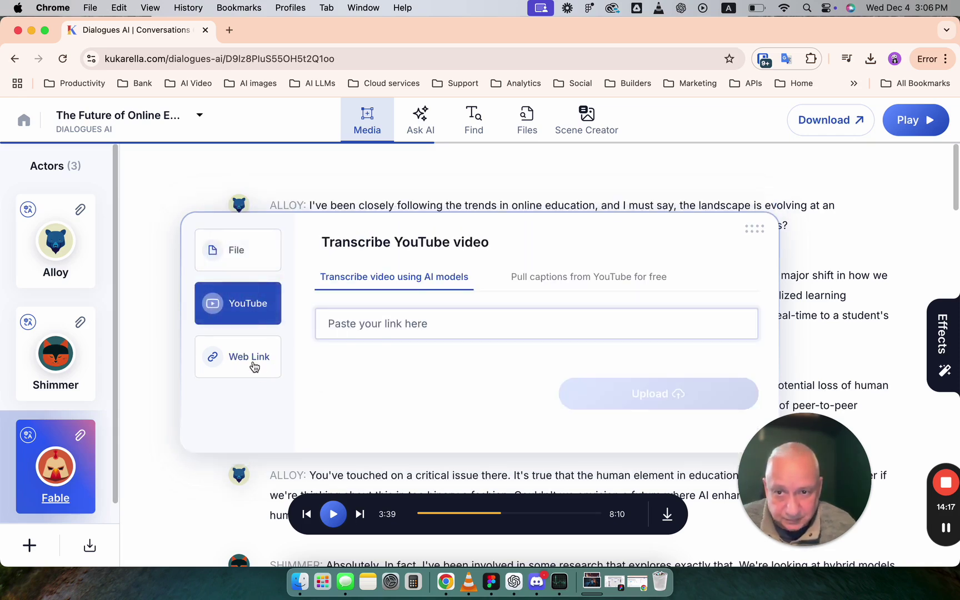
click(254, 365)
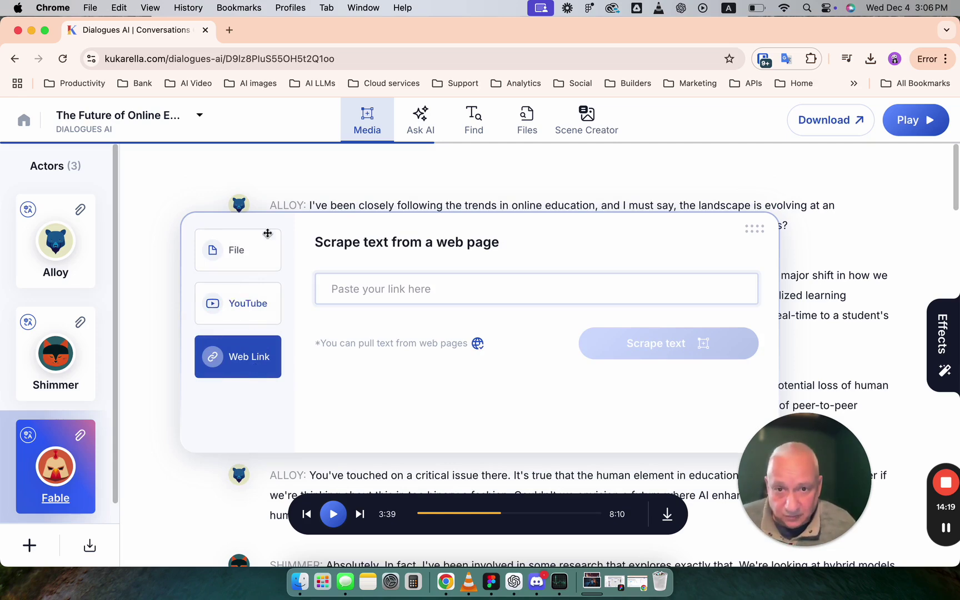
click(346, 175)
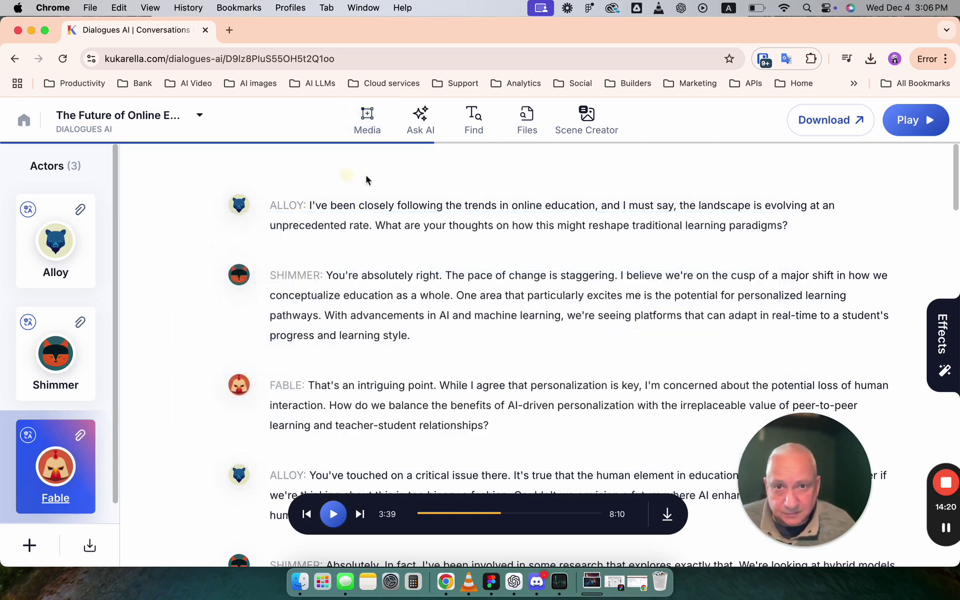
- Ask KukaGenie for a key-point summary of the online education dialogue and read the reply
click(418, 122)
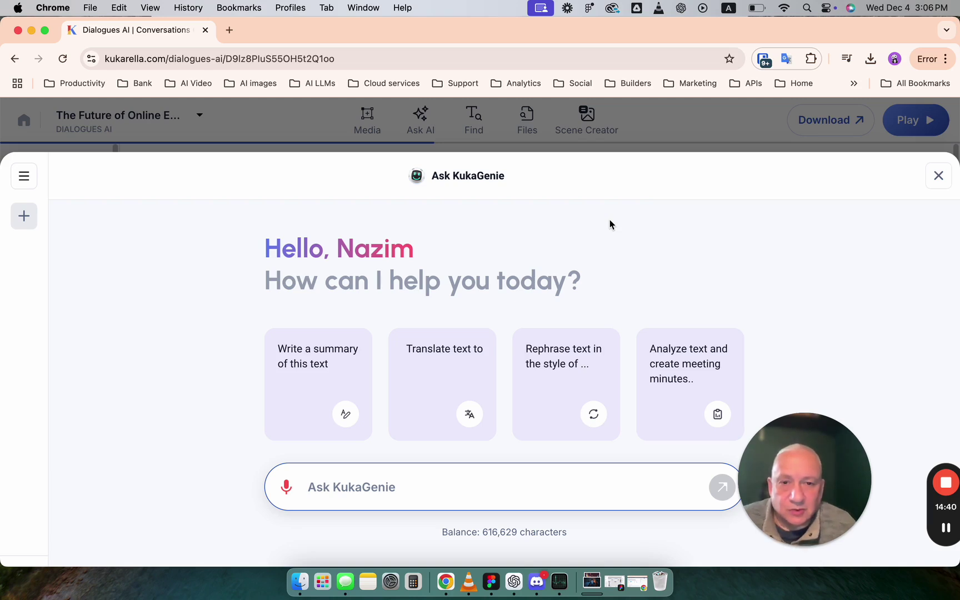
click(323, 364)
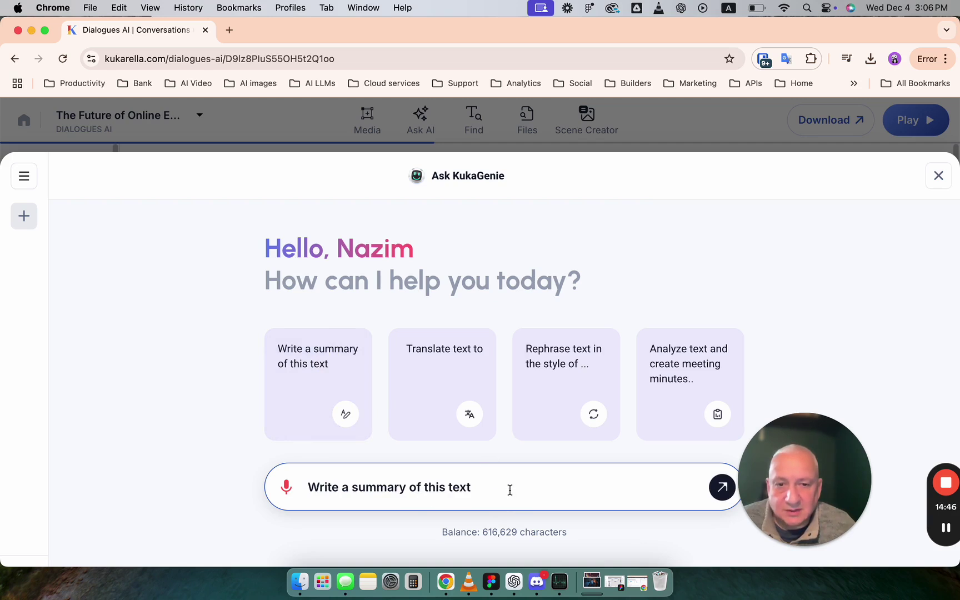
key(Return)
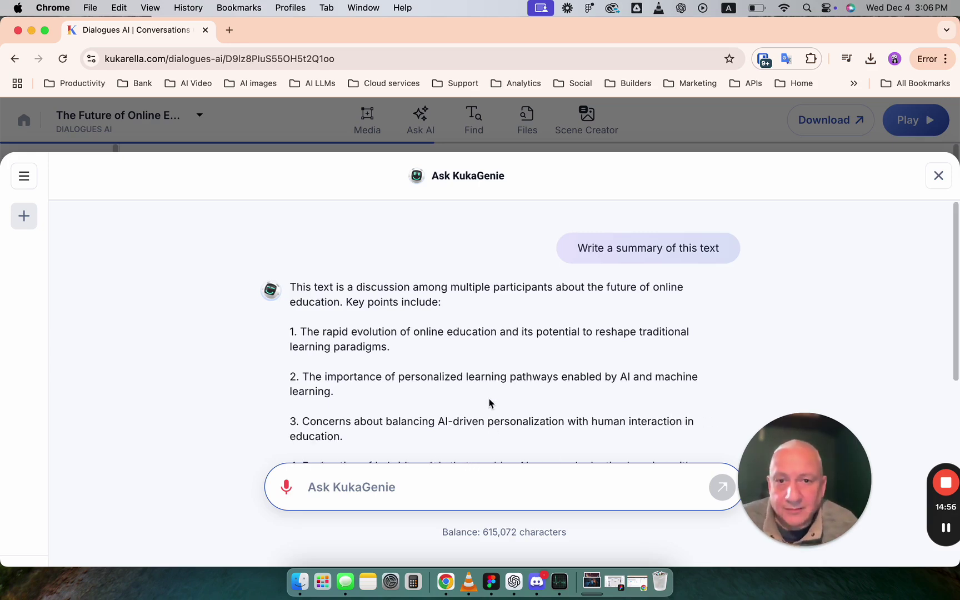
scroll(489, 403, down, 5)
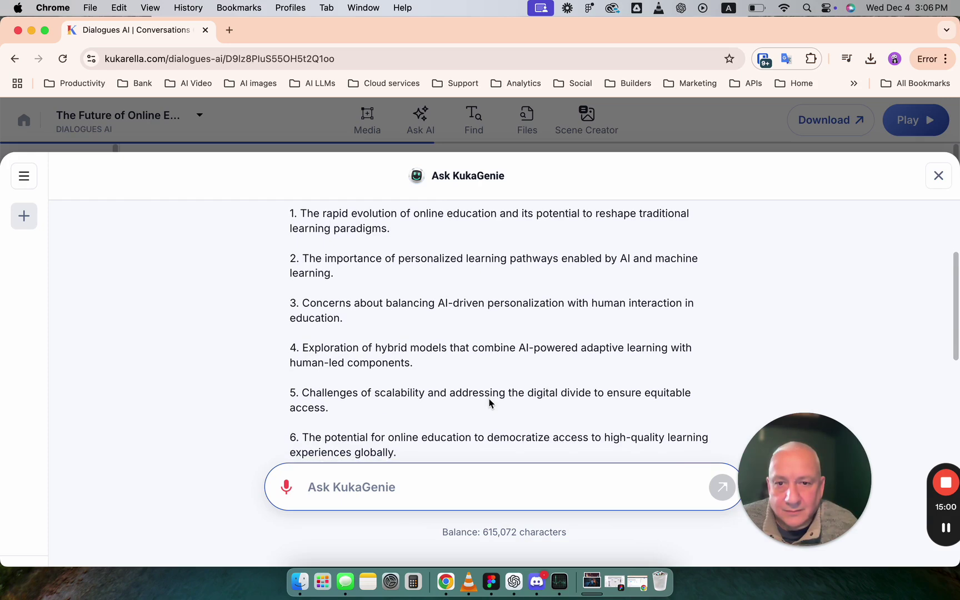
scroll(489, 403, down, 10)
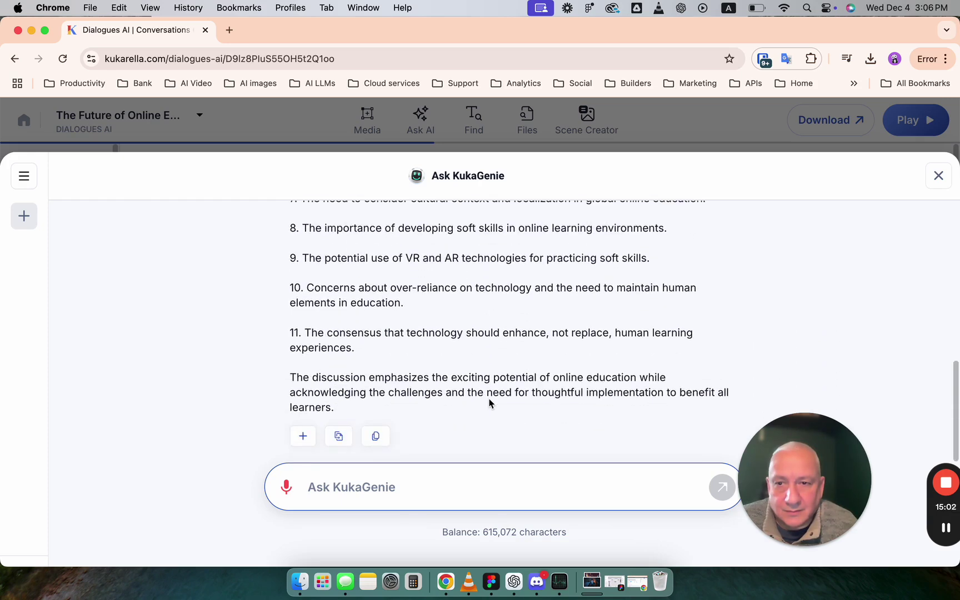
scroll(489, 402, up, 15)
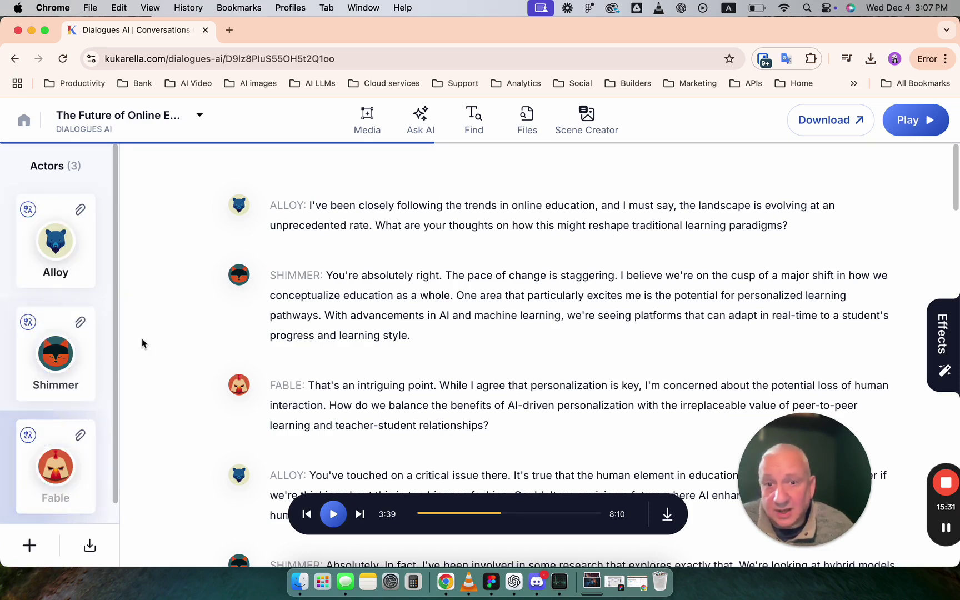
- Start a new actor and filter its voice list to French (France) voices
click(28, 547)
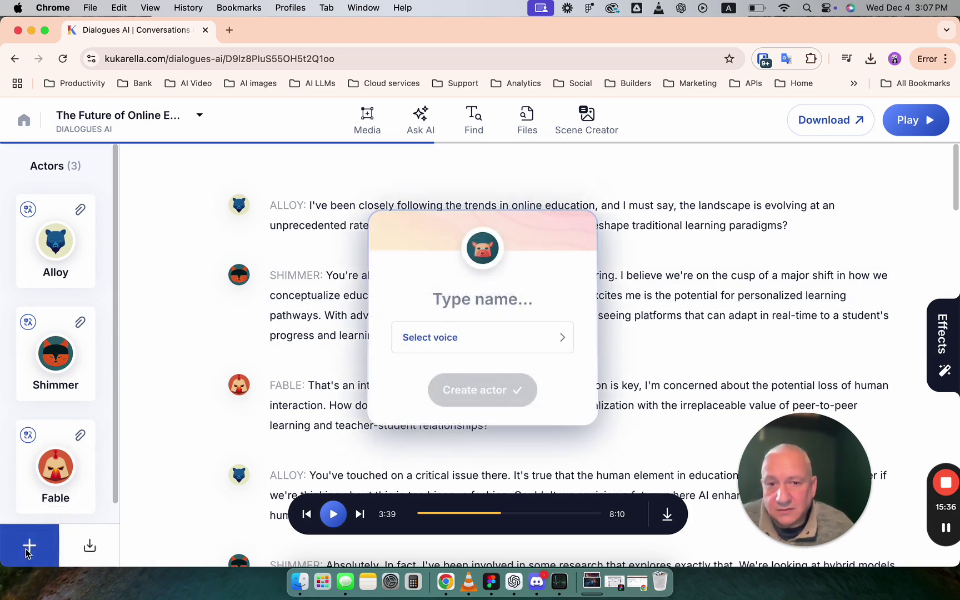
click(490, 300)
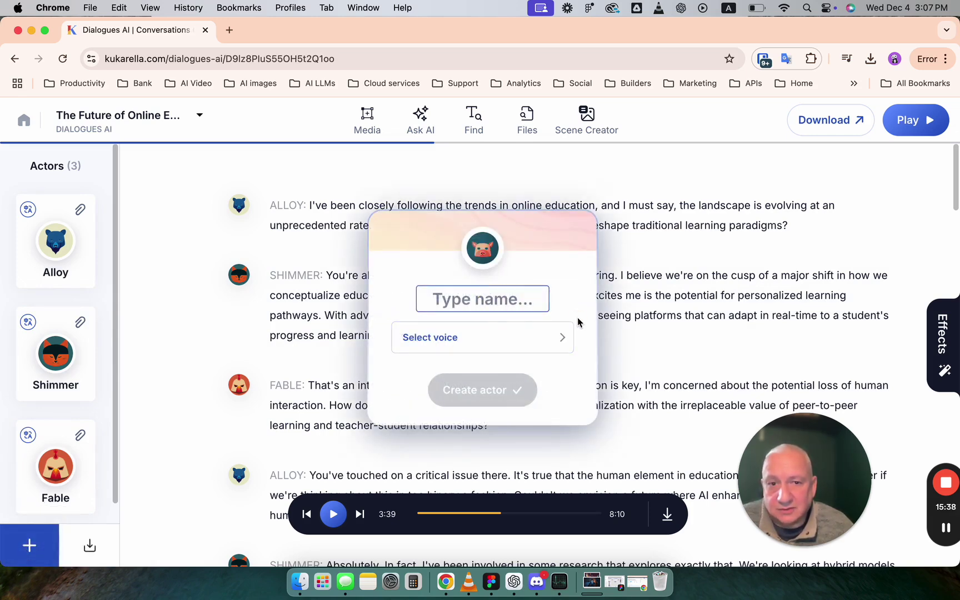
click(561, 336)
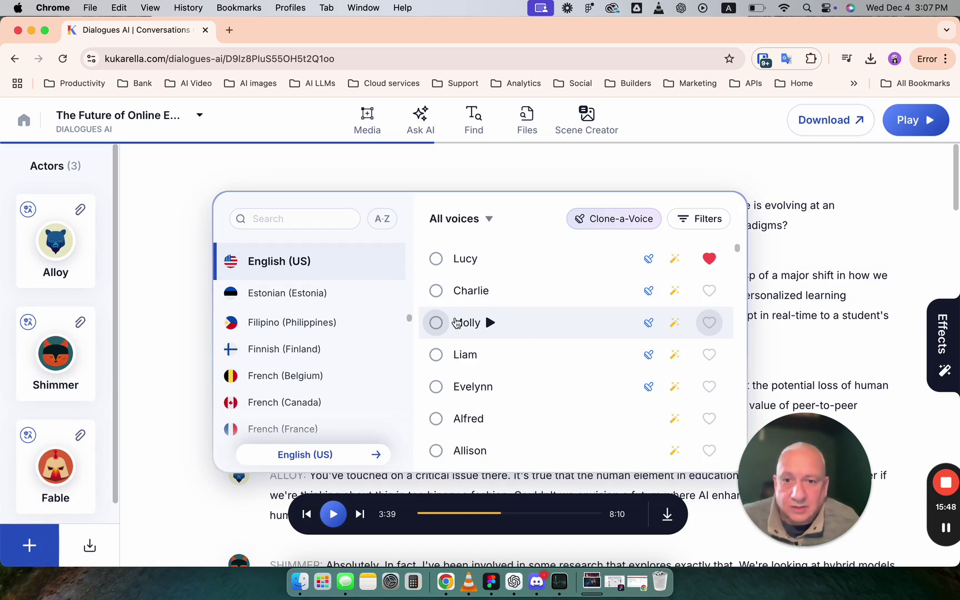
scroll(339, 295, up, 5)
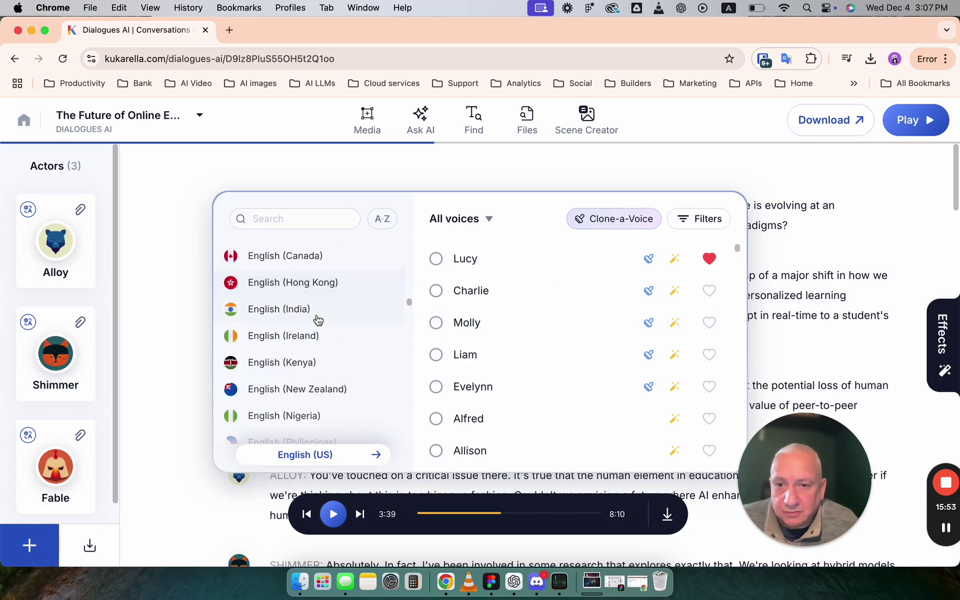
scroll(318, 320, down, 3)
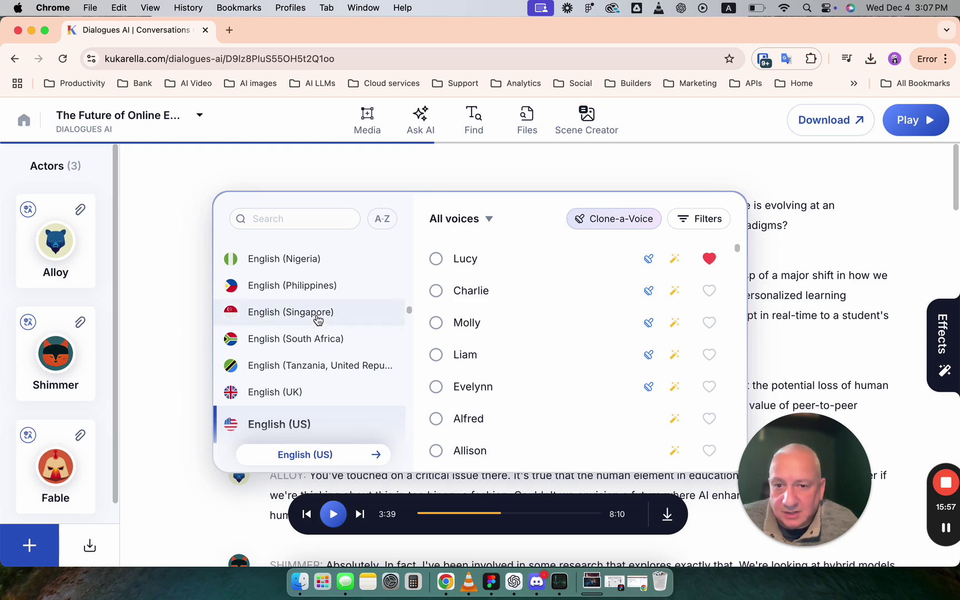
scroll(318, 320, down, 3)
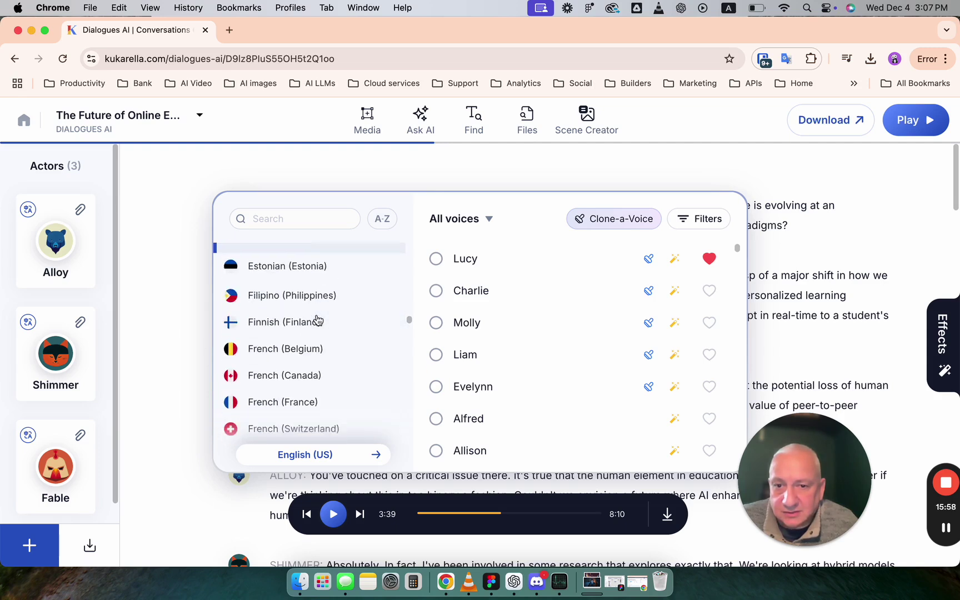
click(313, 399)
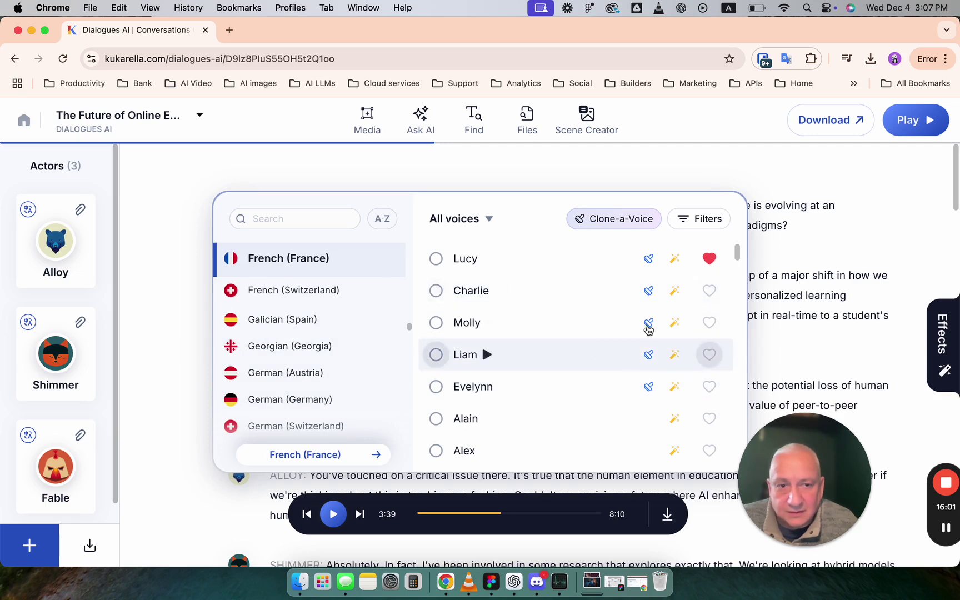
- Preview Celeste and Bryce, then create the actor with the Bryce voice
drag(736, 253, 736, 287)
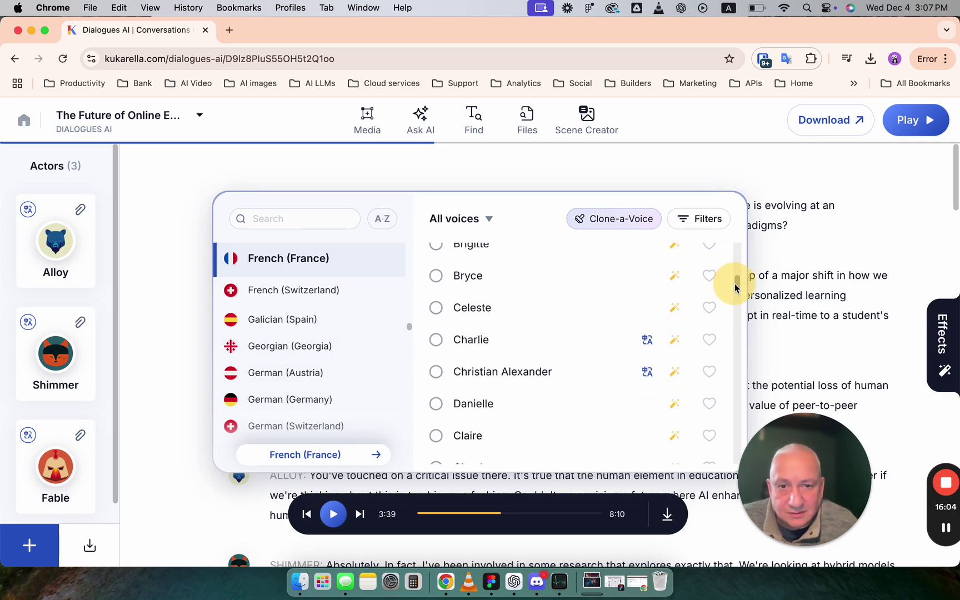
click(500, 309)
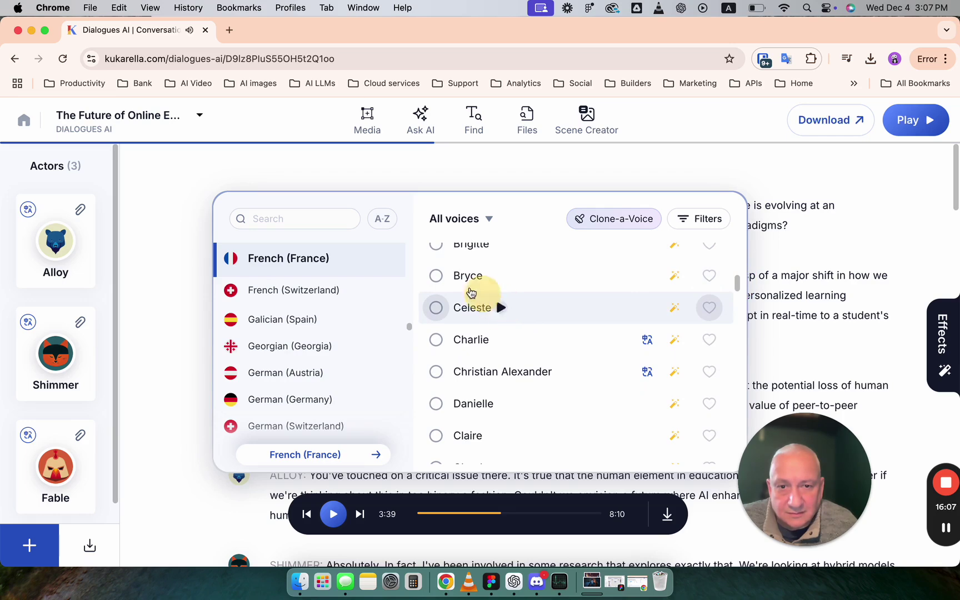
click(491, 277)
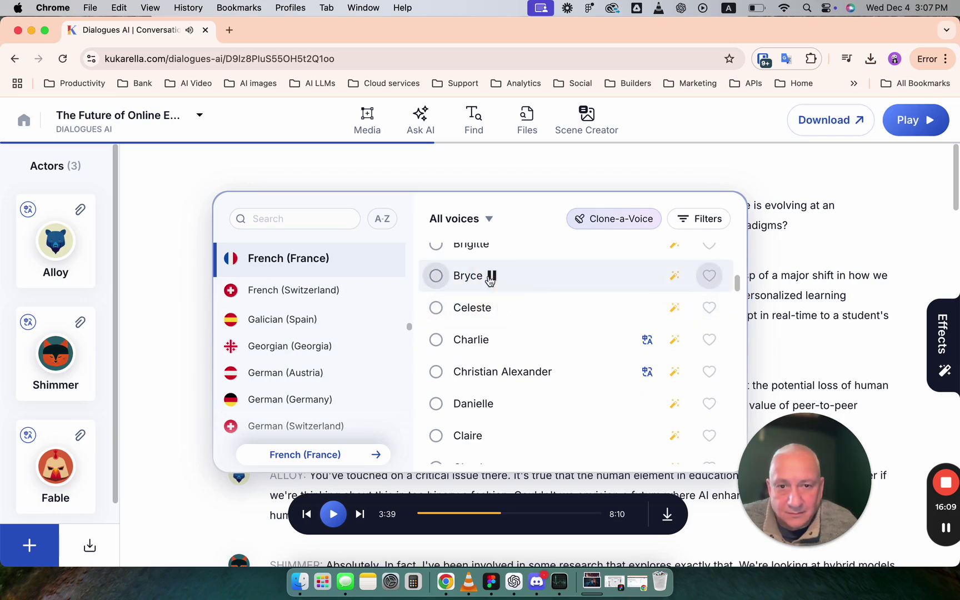
click(440, 278)
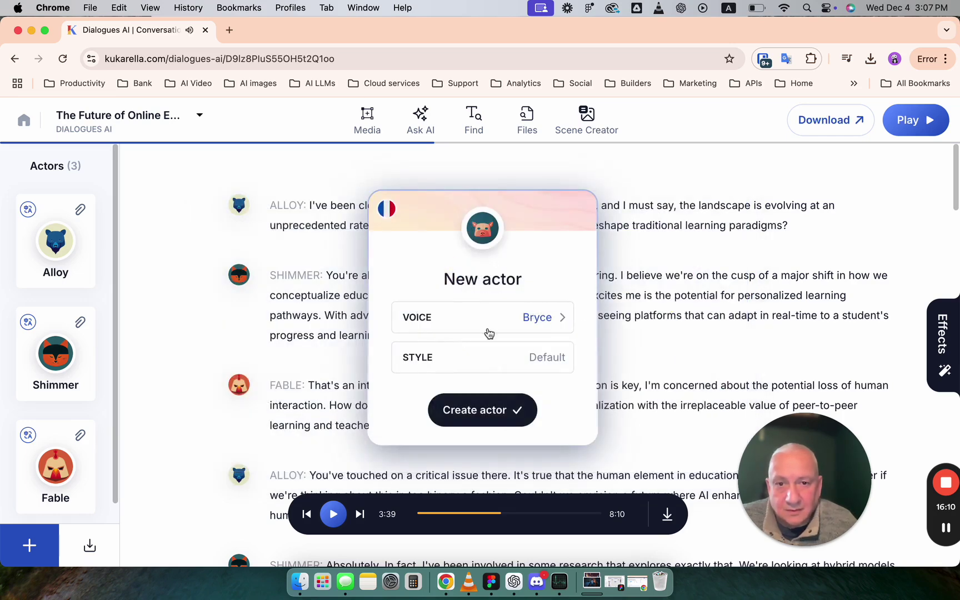
click(496, 408)
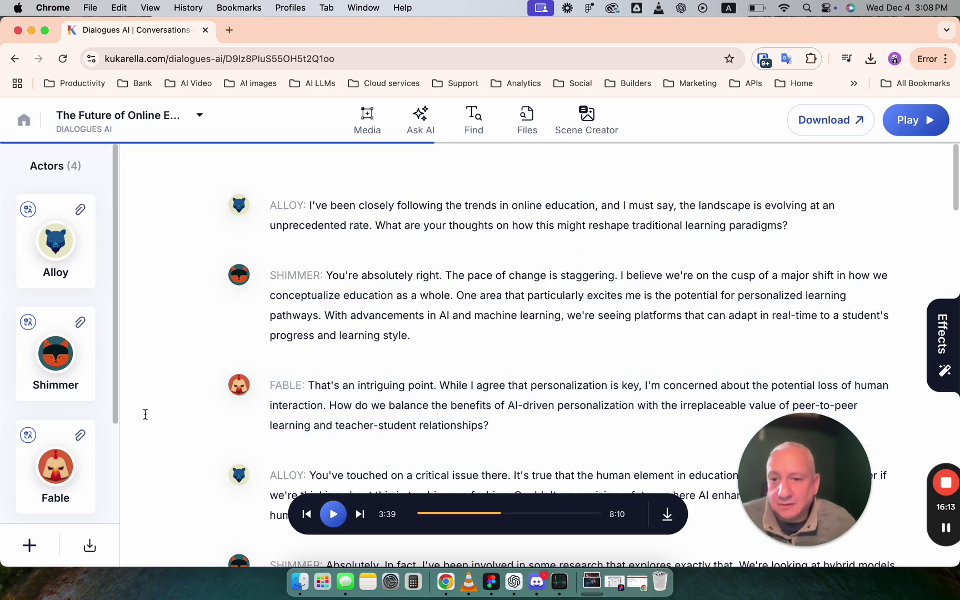
- Reassign Fable's 'That's an intriguing point' line to the new French actor
scroll(77, 428, down, 3)
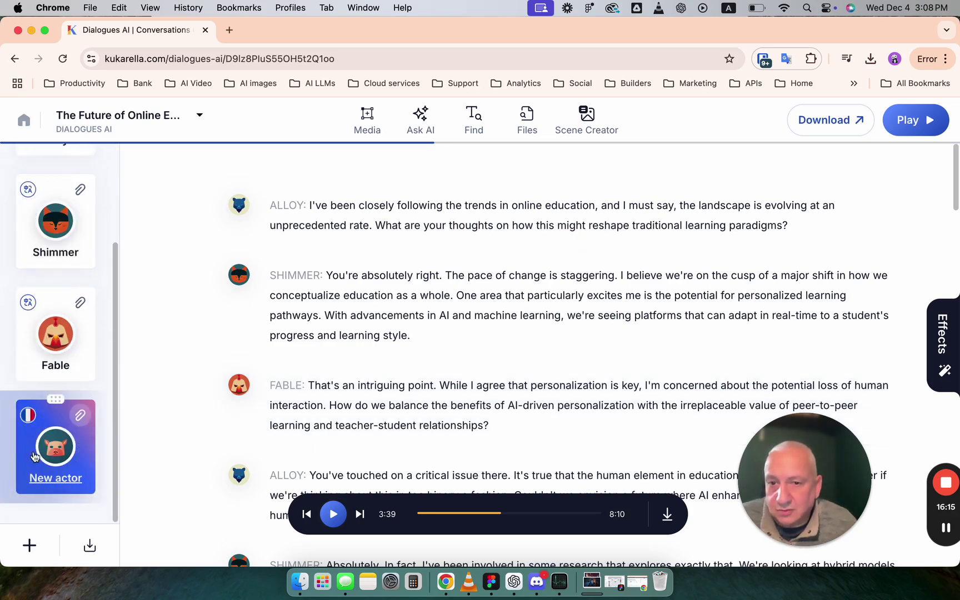
scroll(202, 375, down, 15)
scroll(258, 307, up, 15)
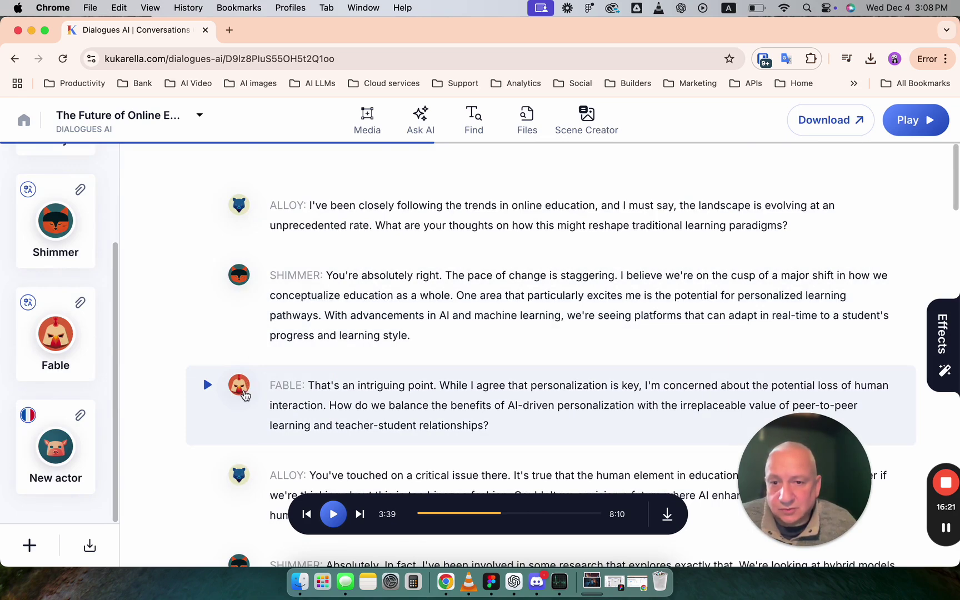
scroll(228, 392, down, 3)
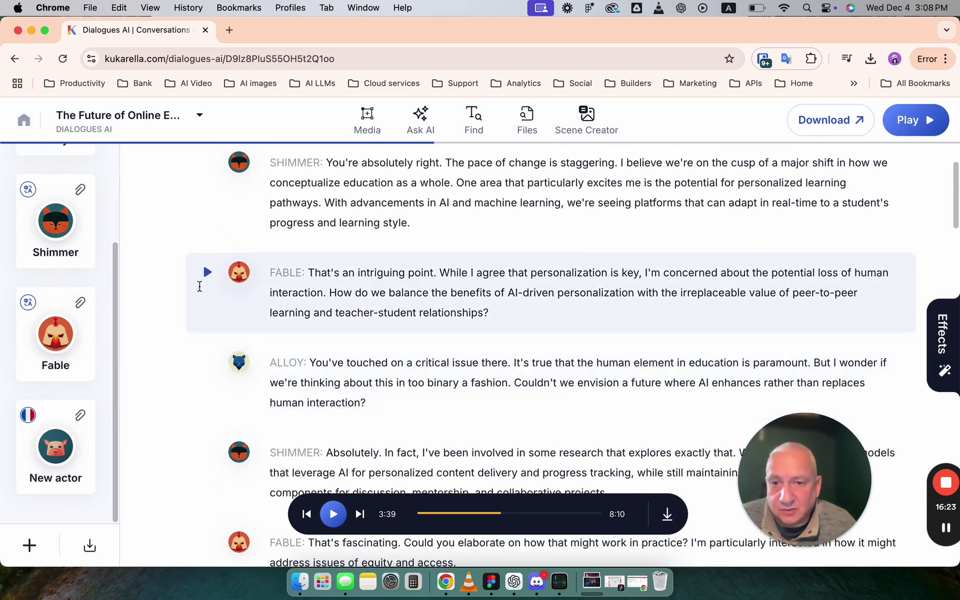
click(247, 276)
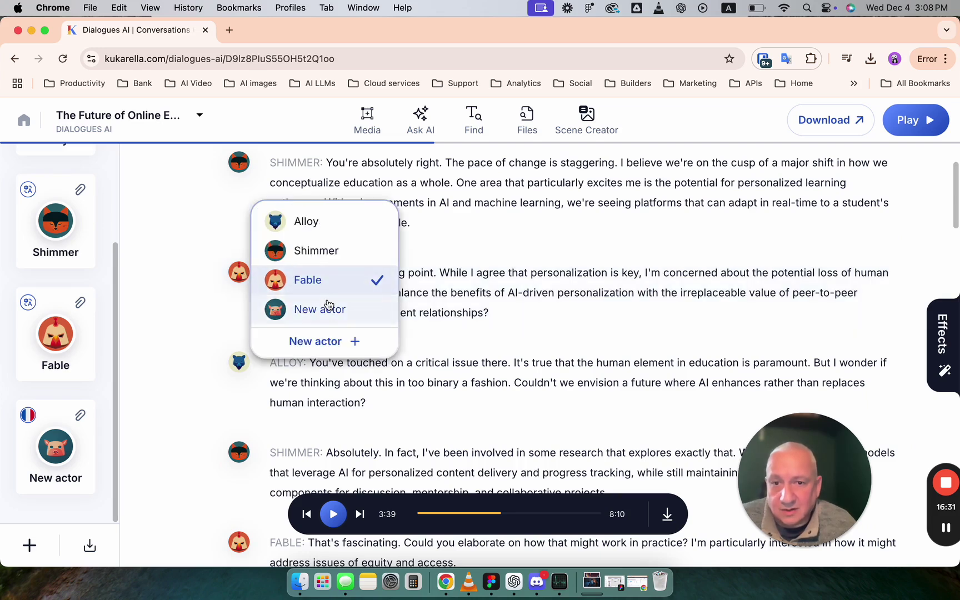
click(369, 318)
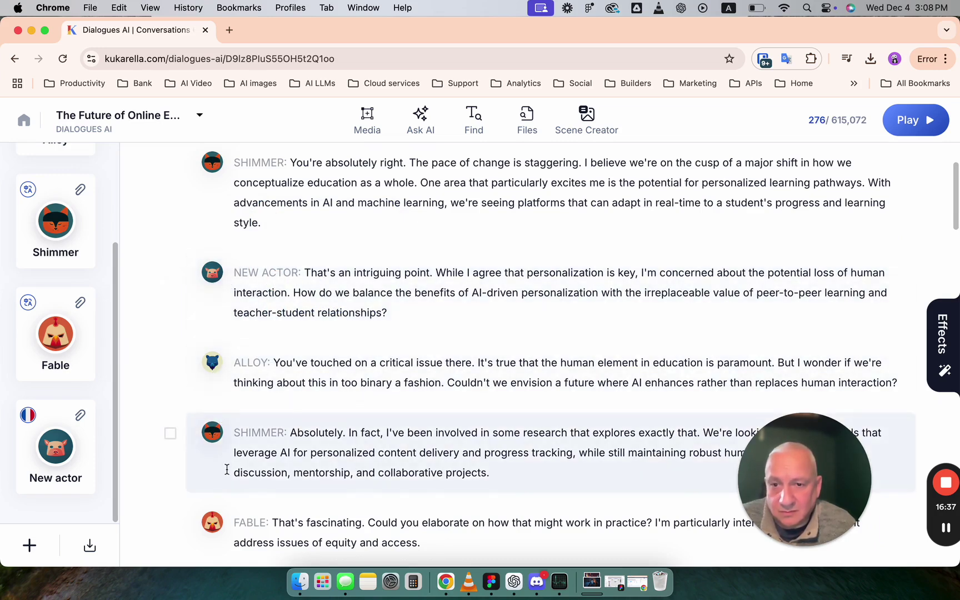
- Reassign Shimmer's 'I agree completely' soft-skills line to the new French actor
scroll(229, 471, down, 15)
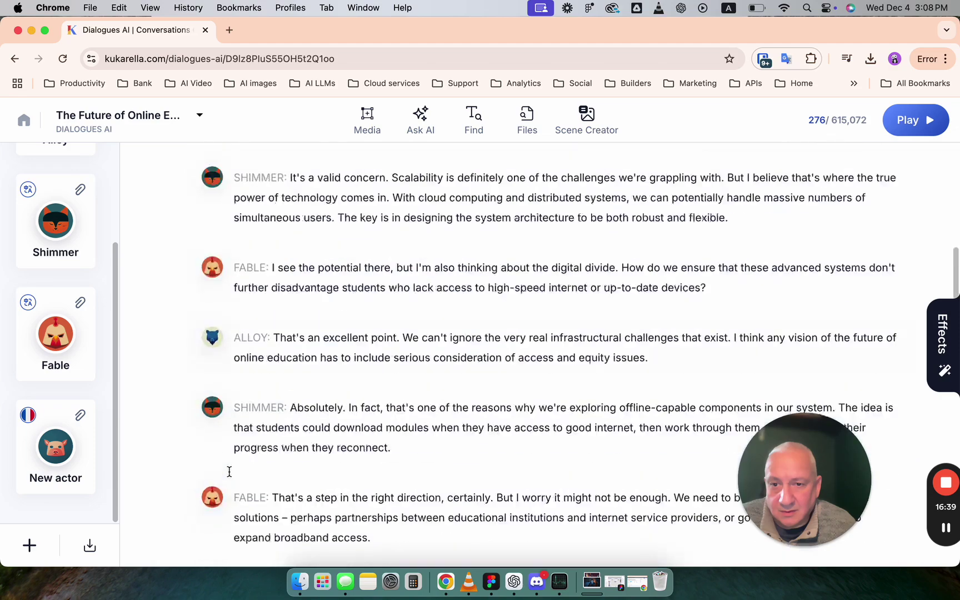
click(218, 356)
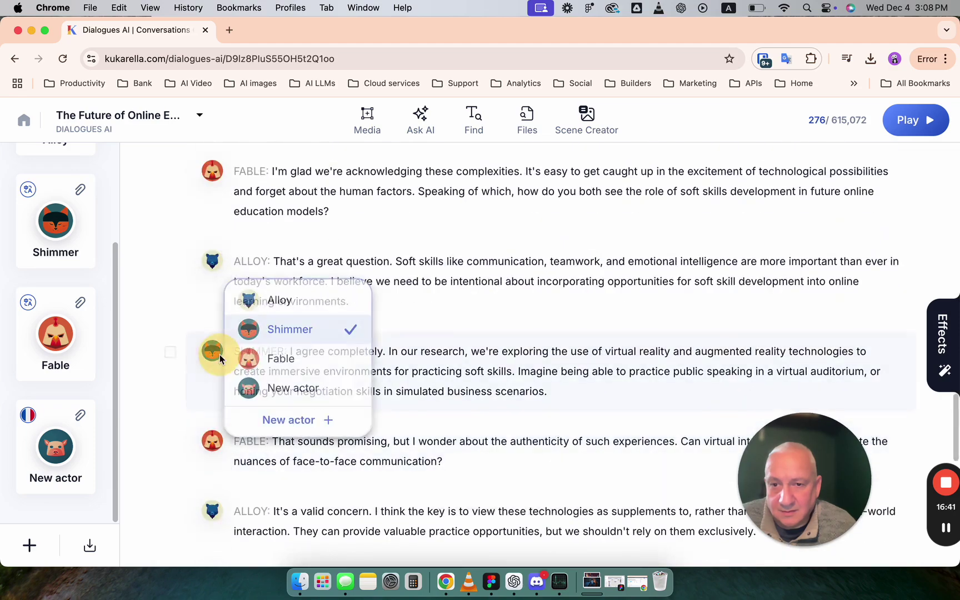
click(286, 388)
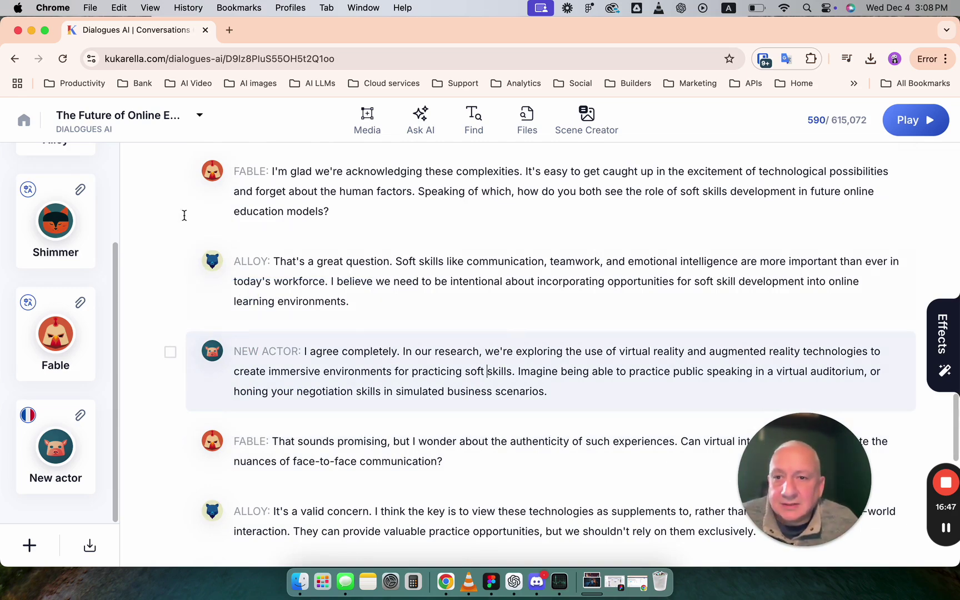
click(203, 119)
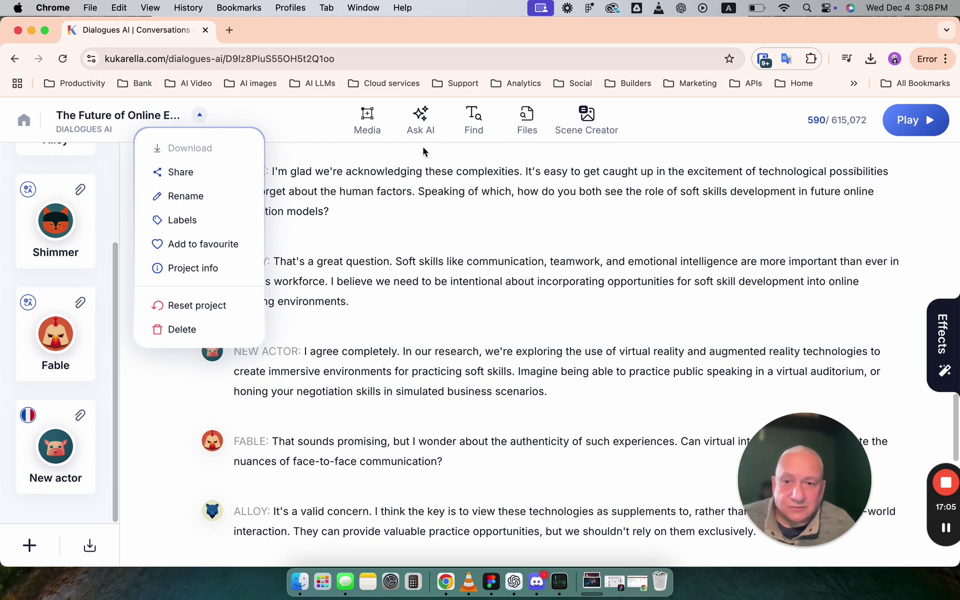
- Create and apply a 'Future of education' label to the online education project
click(186, 226)
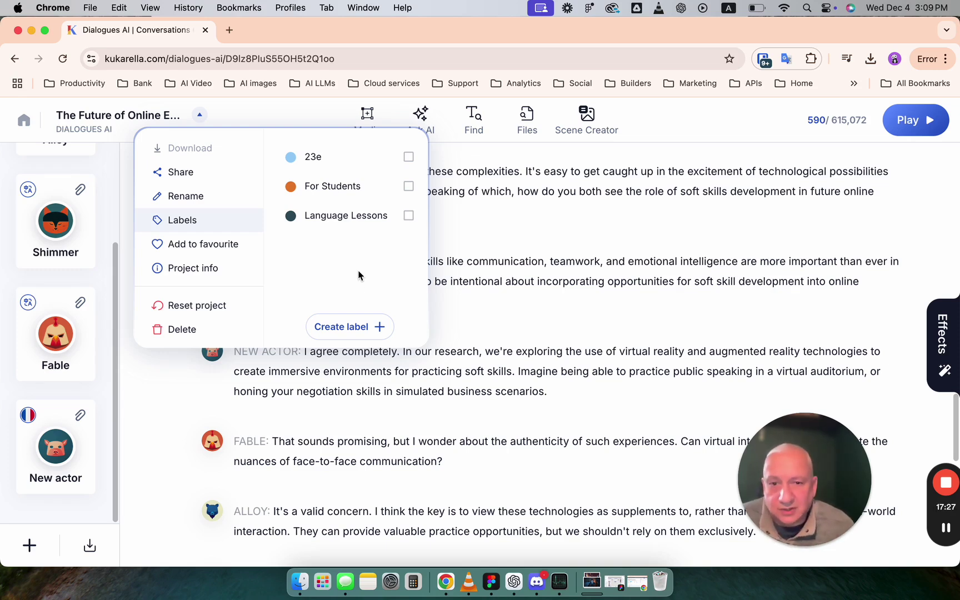
click(359, 327)
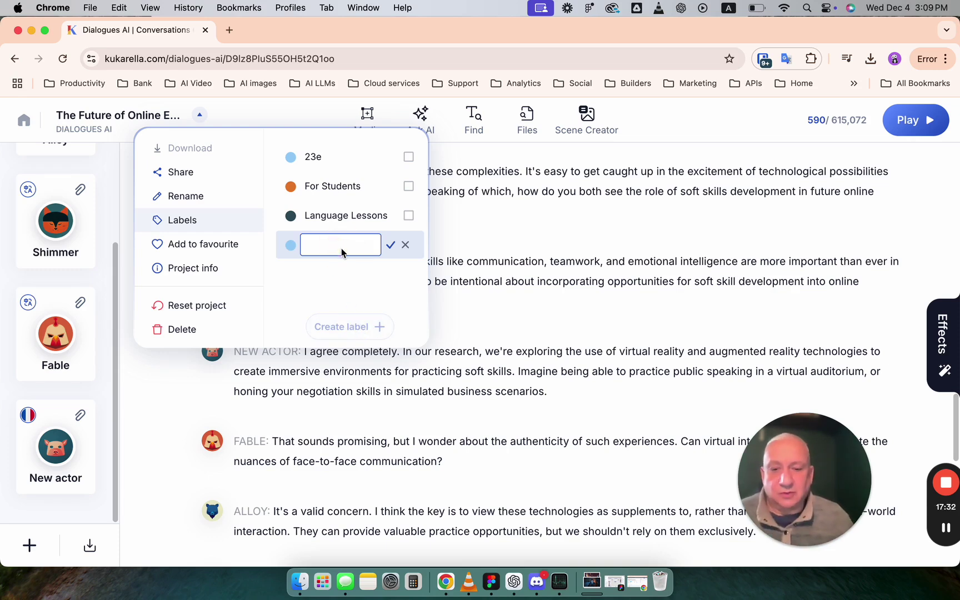
text(Future o)
text(f e)
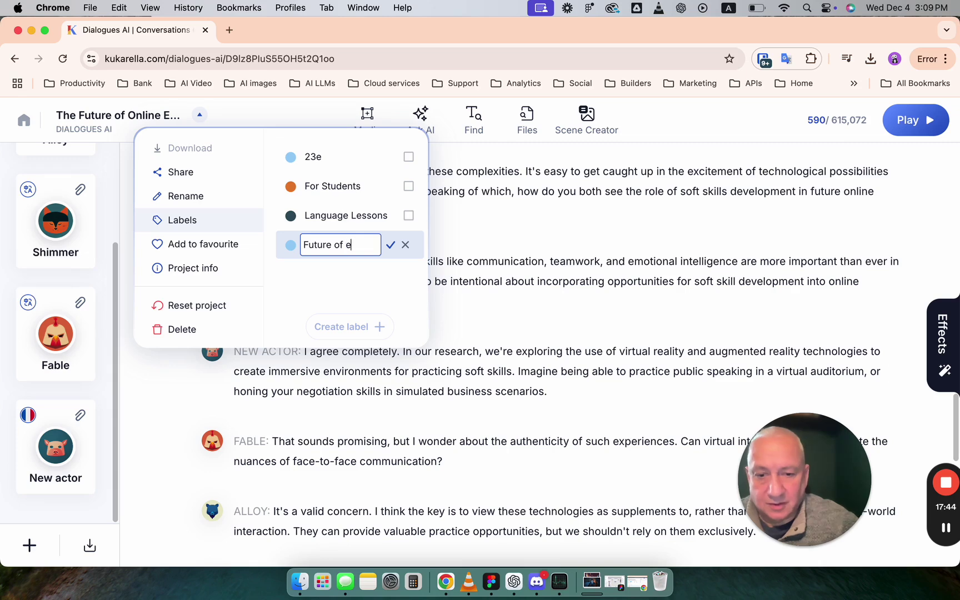
text(ducati)
click(499, 297)
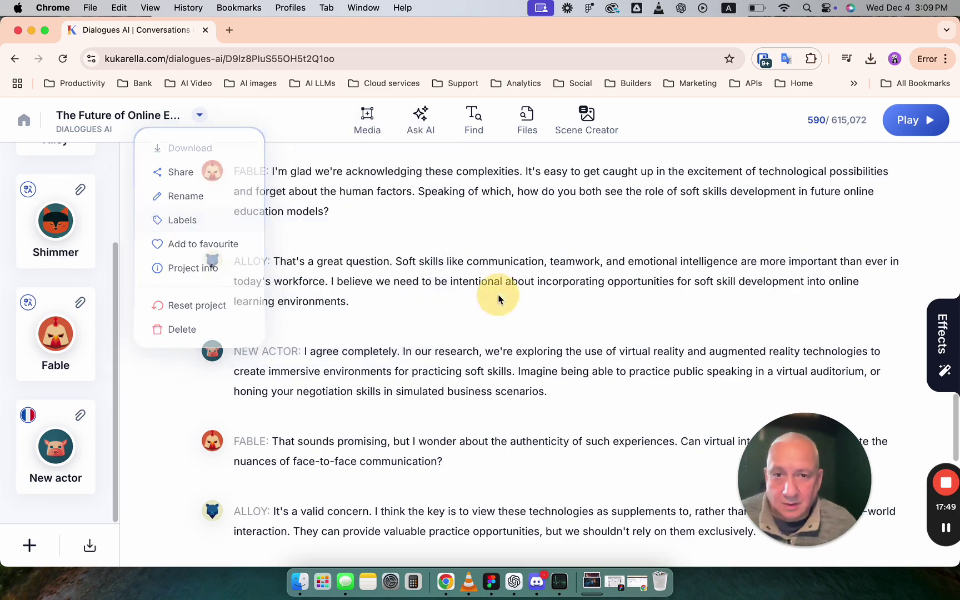
click(31, 129)
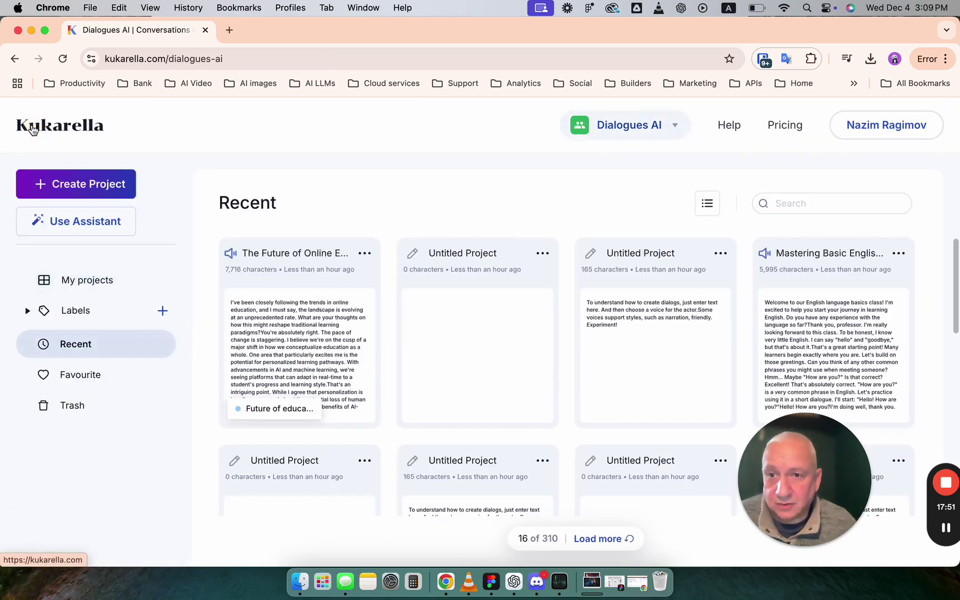
click(26, 315)
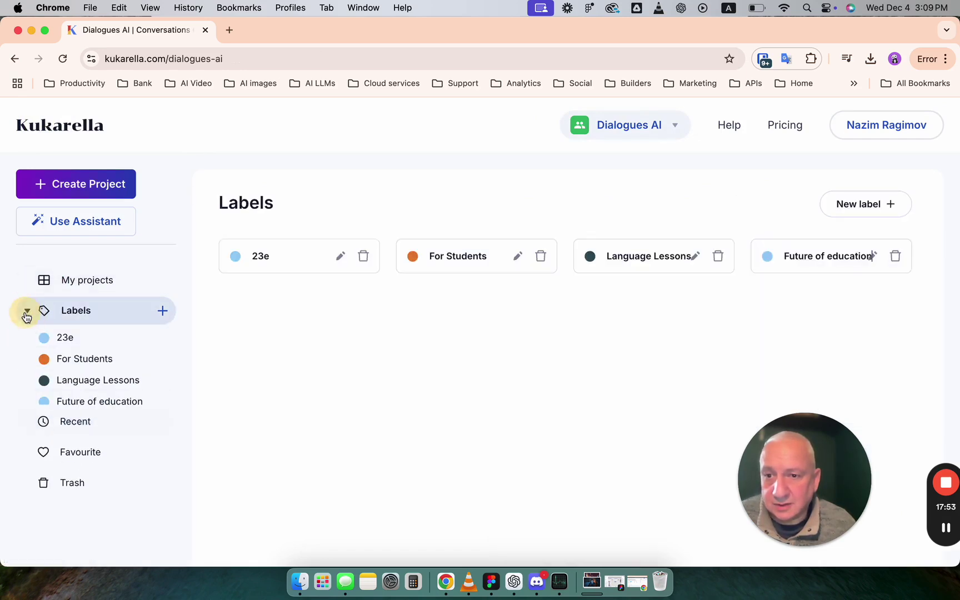
click(72, 403)
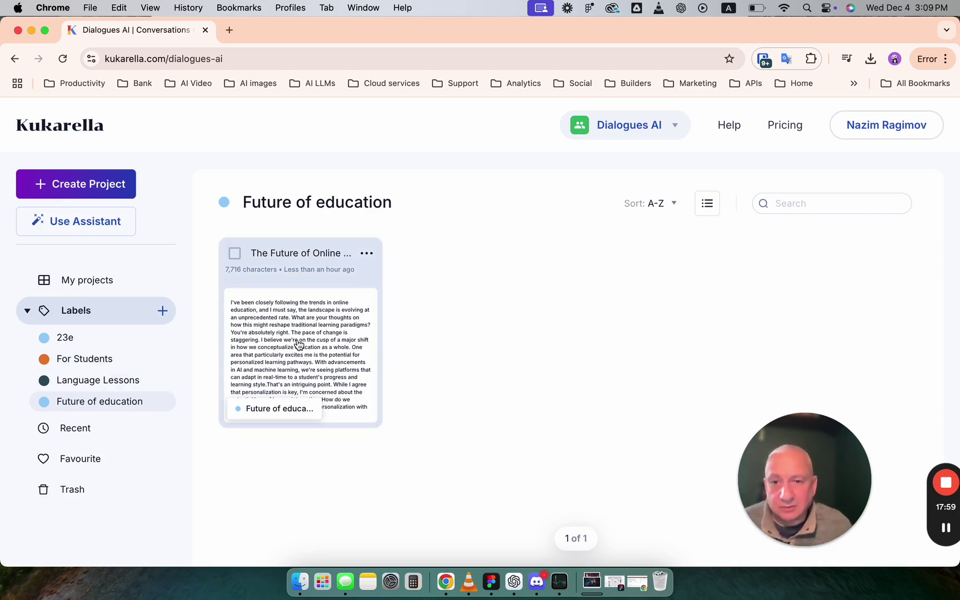
click(325, 313)
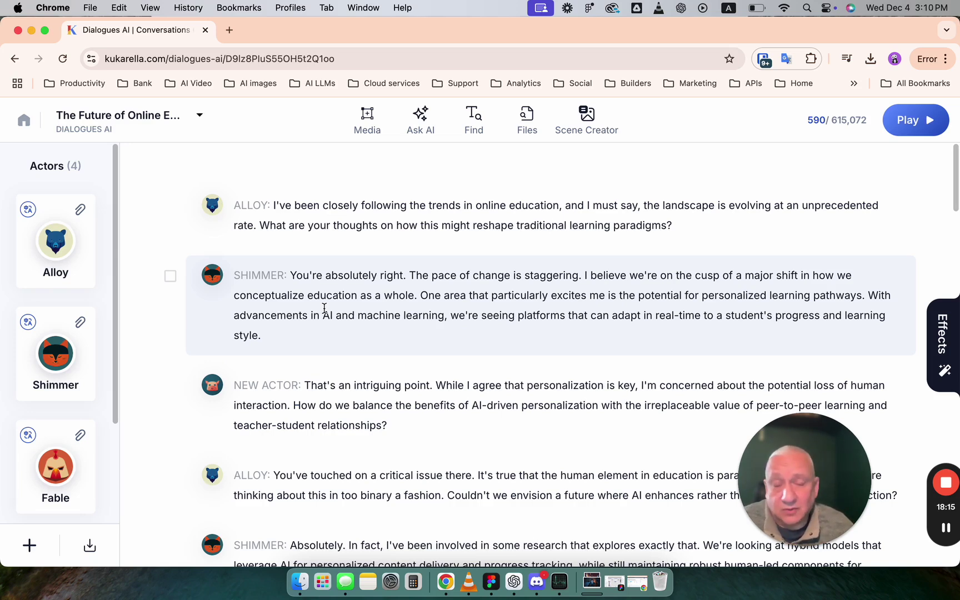
- Return to the projects dashboard and browse the other Kukarella applications
click(26, 122)
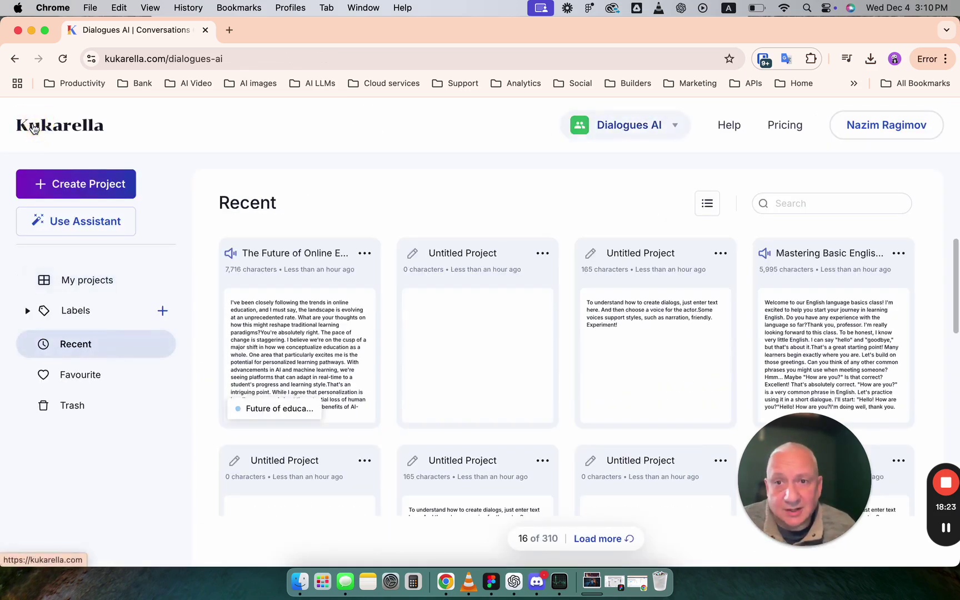
click(641, 131)
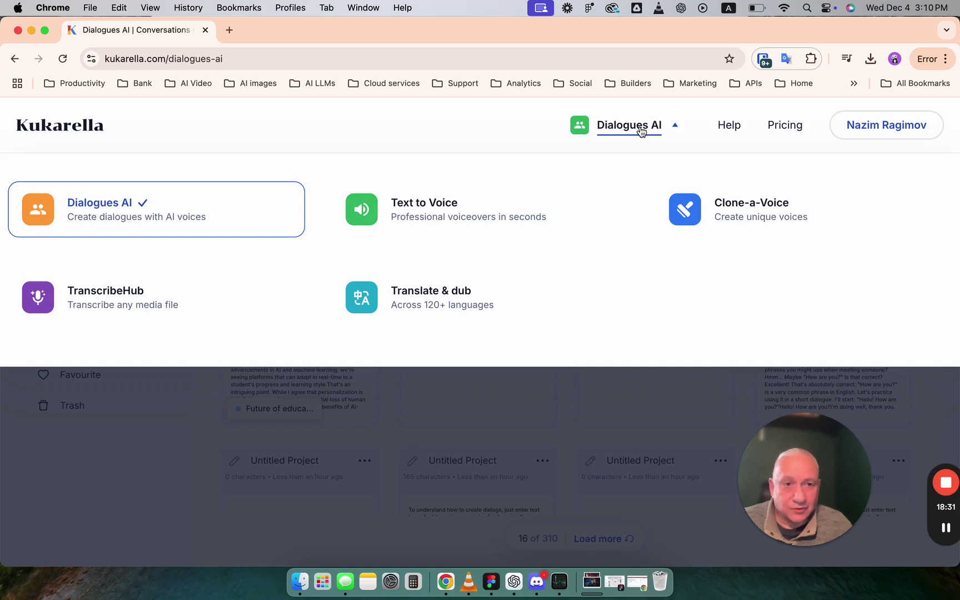
click(642, 131)
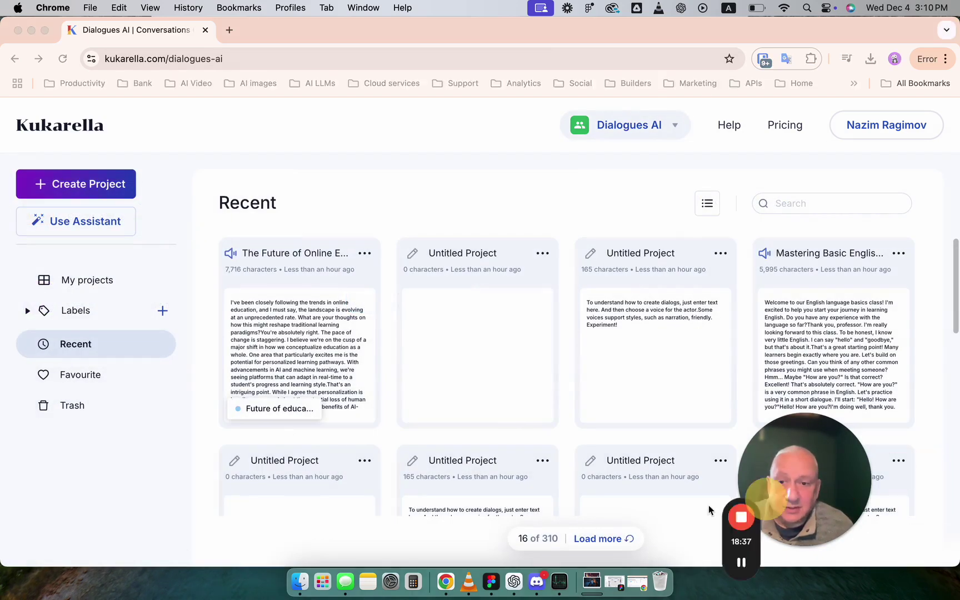
- Go to the Kukarella home page and dismiss the chat popup
drag(741, 516, 102, 482)
click(59, 125)
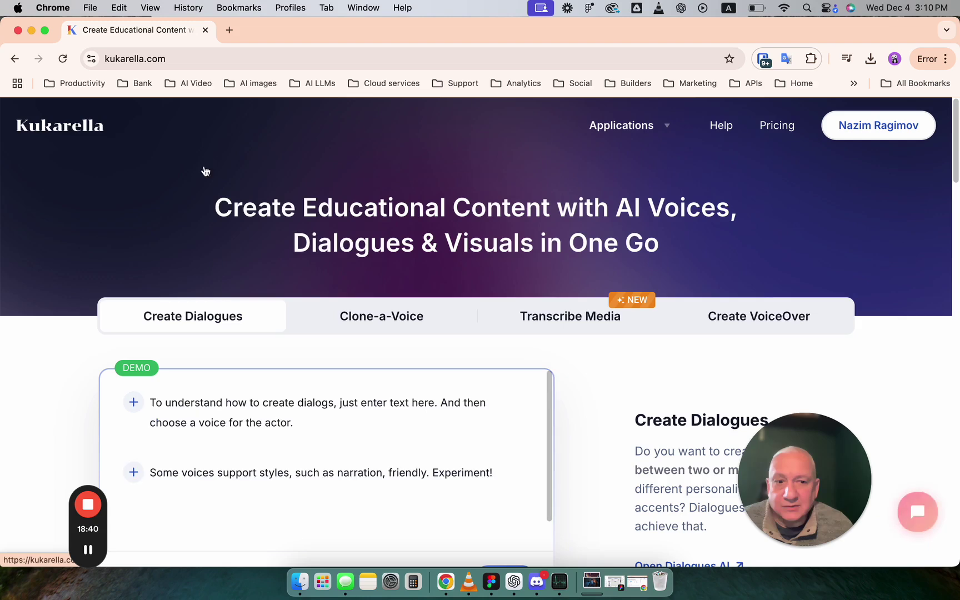
drag(800, 445, 75, 381)
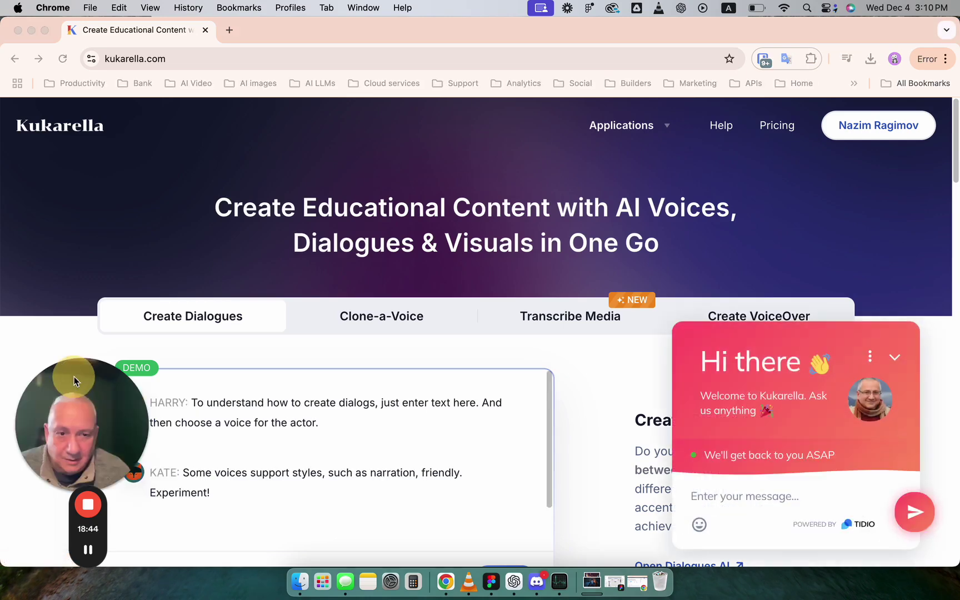
click(895, 357)
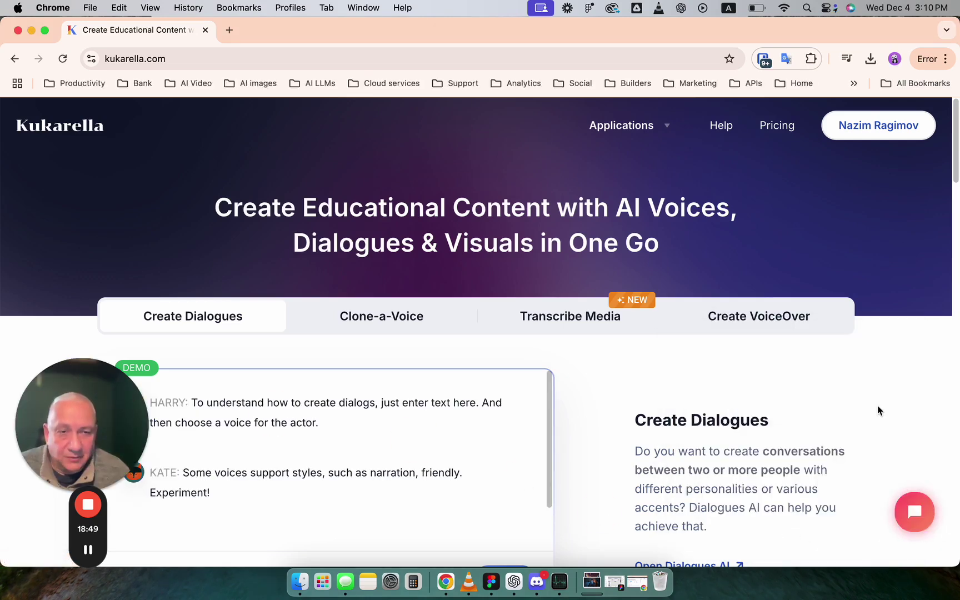